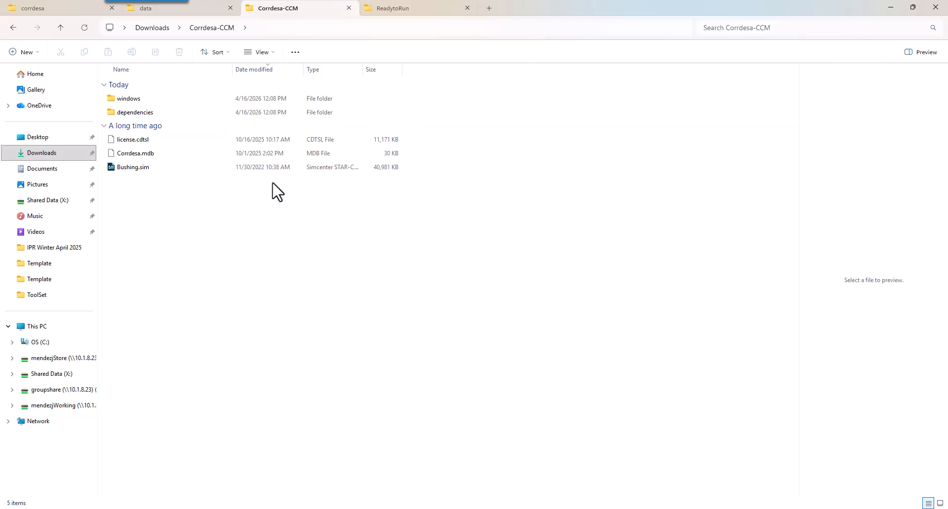
Examine the windows and dependencies folders and license.cdtsl in Corrdesa-CCM, and their copies in the user profile's corrdesa folder
click(156, 157)
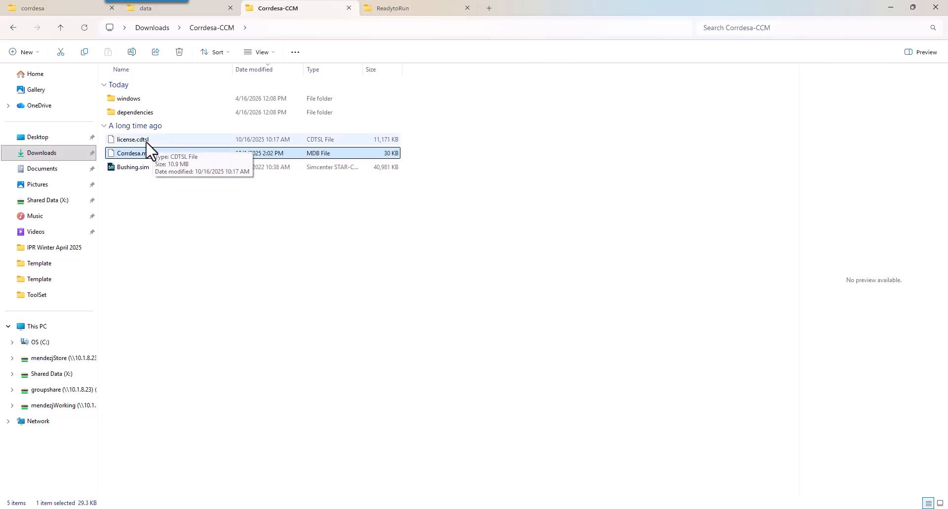
drag(148, 143, 141, 102)
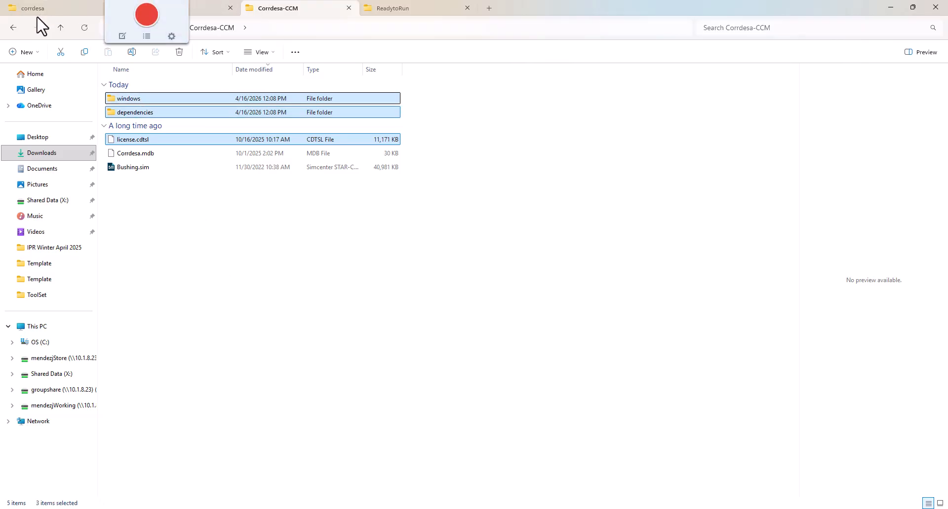
click(309, 247)
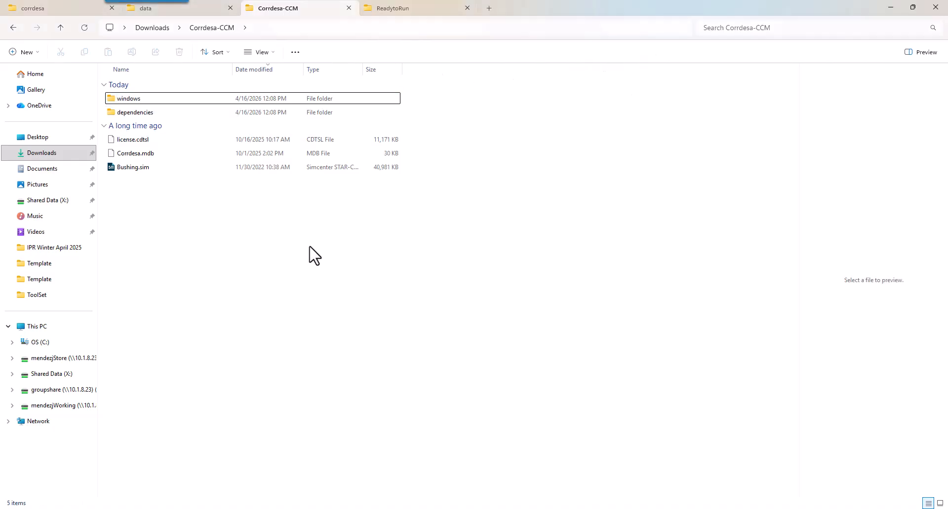
click(146, 102)
shift+click(148, 112)
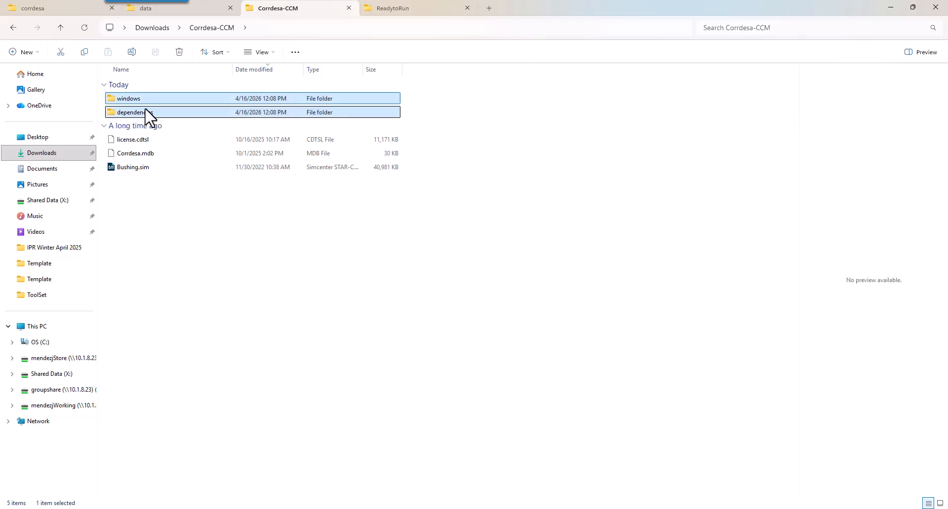
shift+click(146, 139)
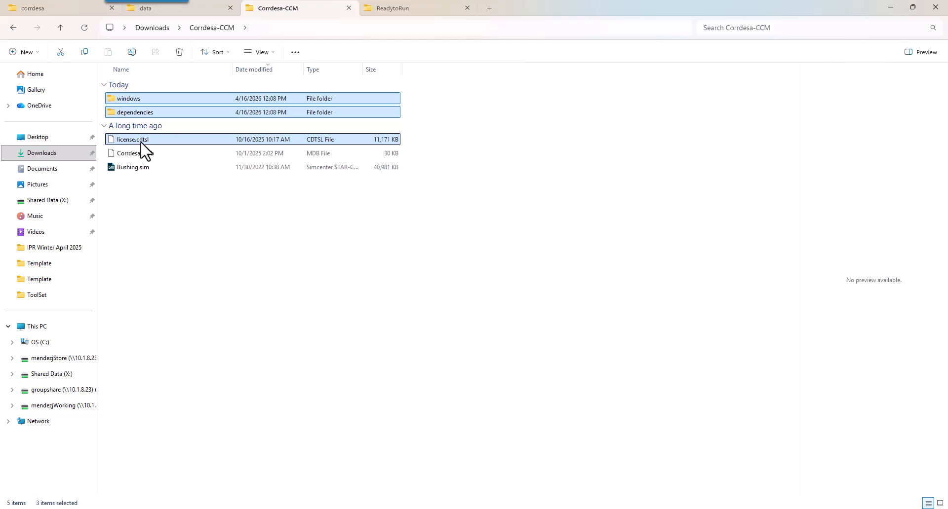
click(59, 13)
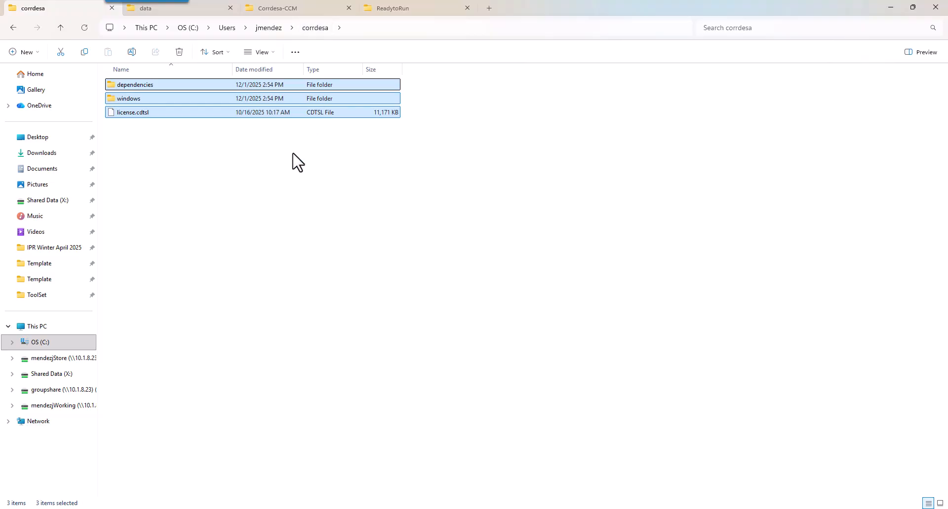
click(267, 156)
click(145, 115)
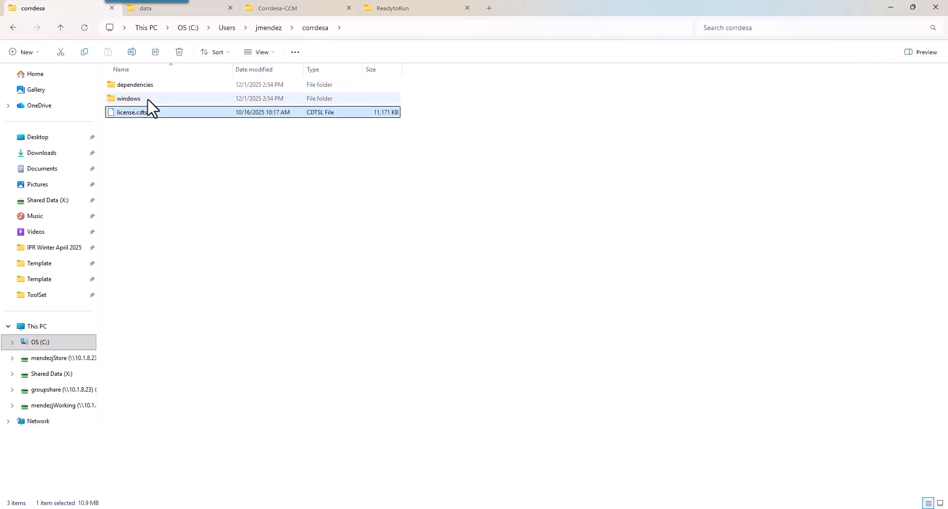
Check Corrdesa.mdb in the Corrdesa-CCM folder and view the full path of the STAR-CCM+ star\data folder holding its copy
click(168, 13)
click(289, 13)
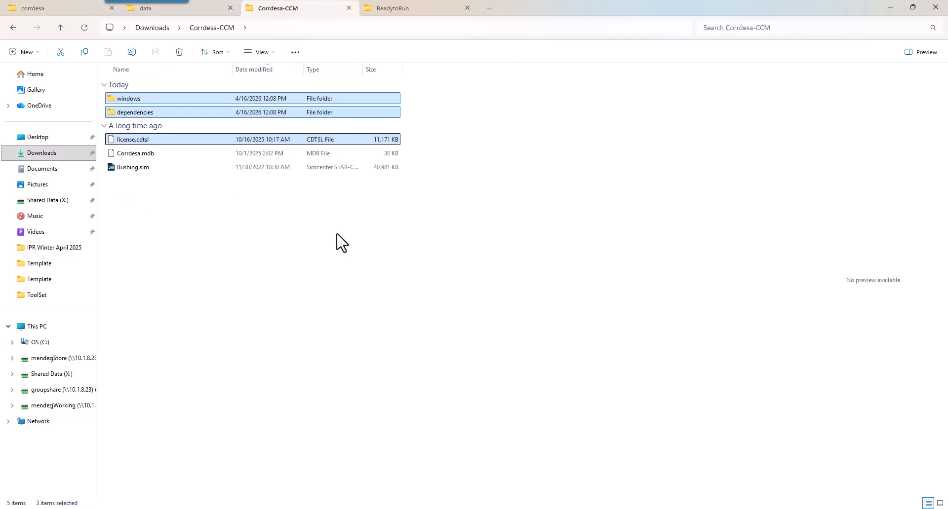
click(125, 155)
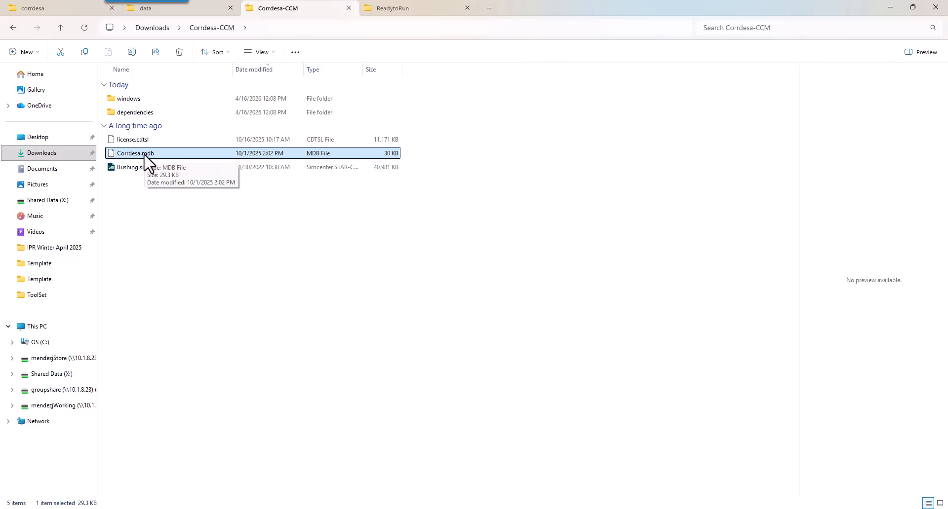
click(178, 11)
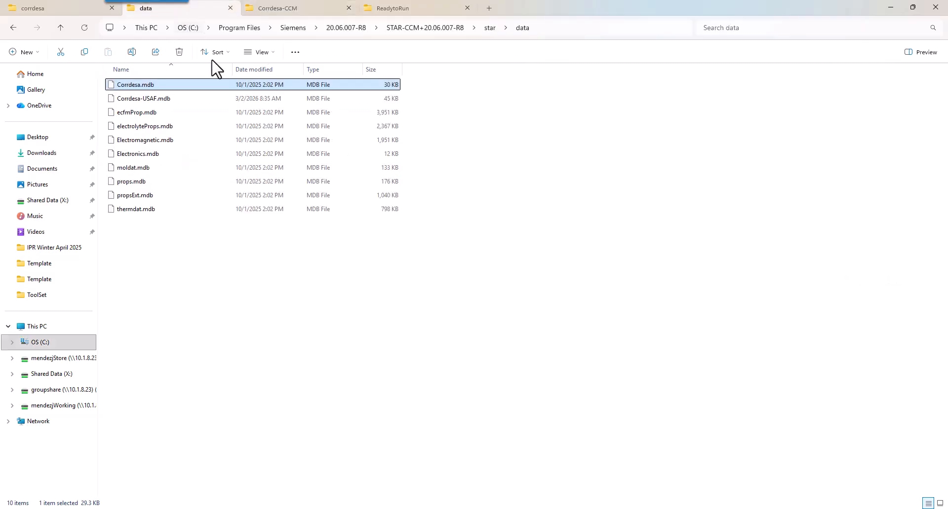
click(553, 28)
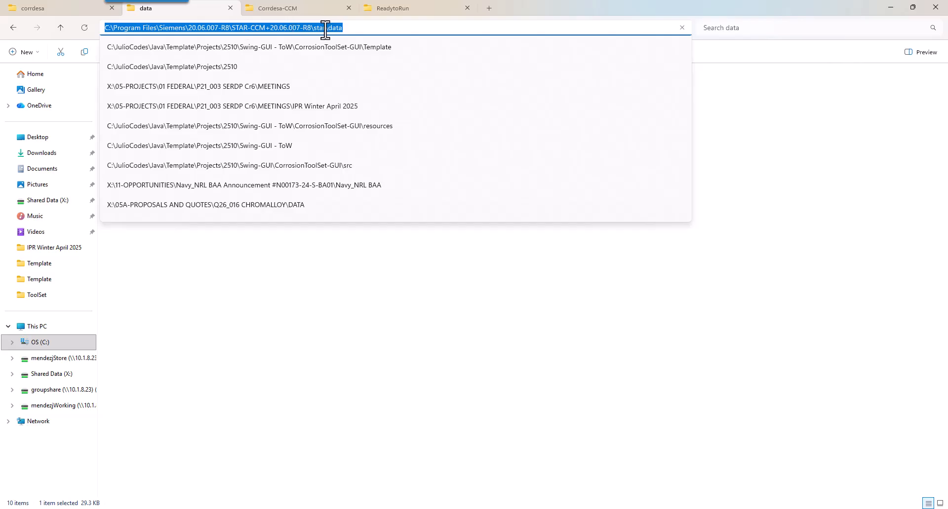
drag(348, 28, 322, 28)
click(356, 29)
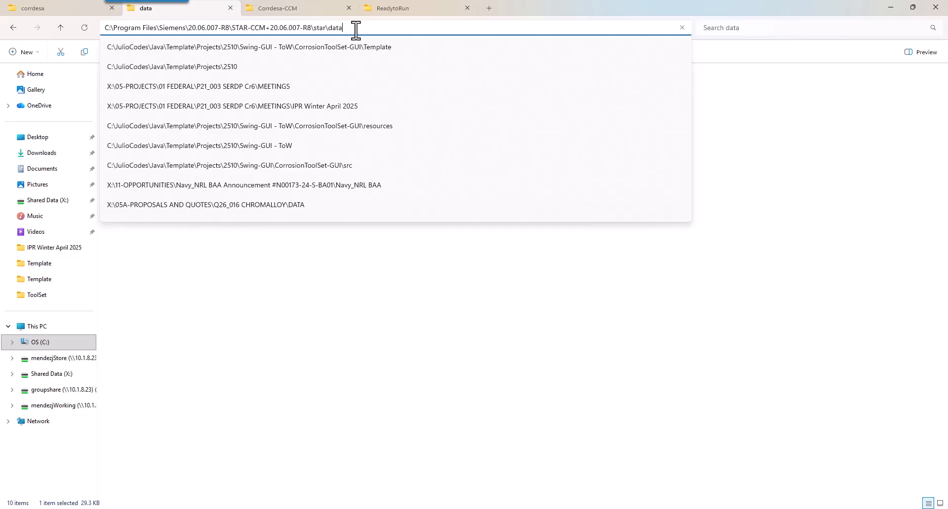
click(309, 302)
In Simcenter STAR-CCM+, enable the Liquid, Segregated Flow, Steady and Inviscid models for the Physics 1 continuum
click(161, 87)
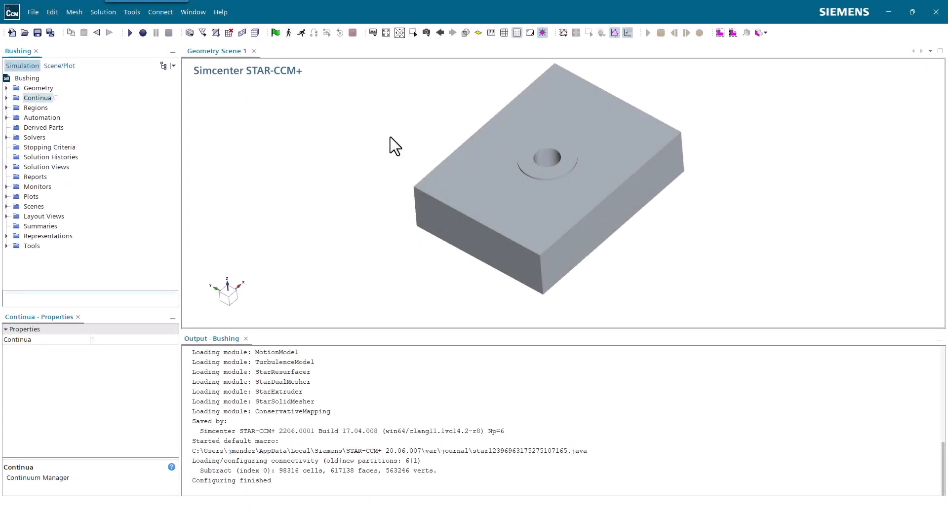
click(7, 98)
click(45, 108)
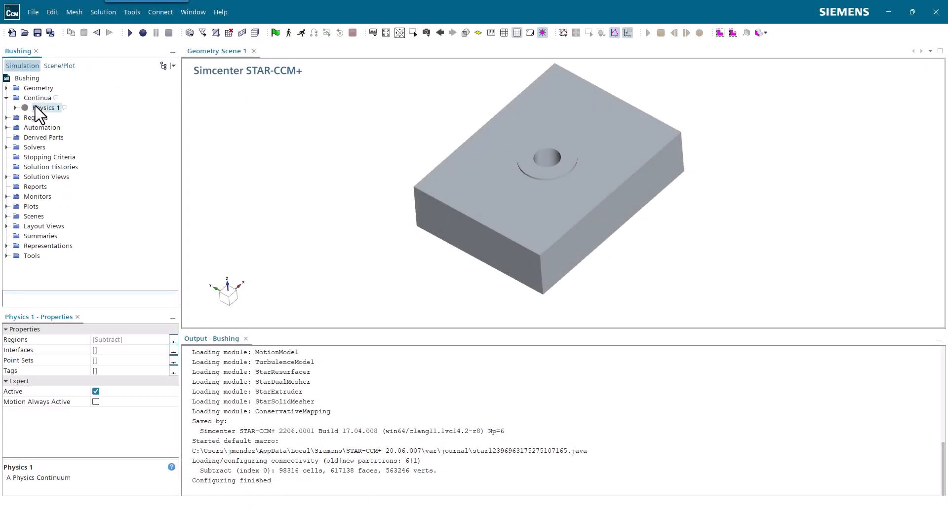
right_click(35, 106)
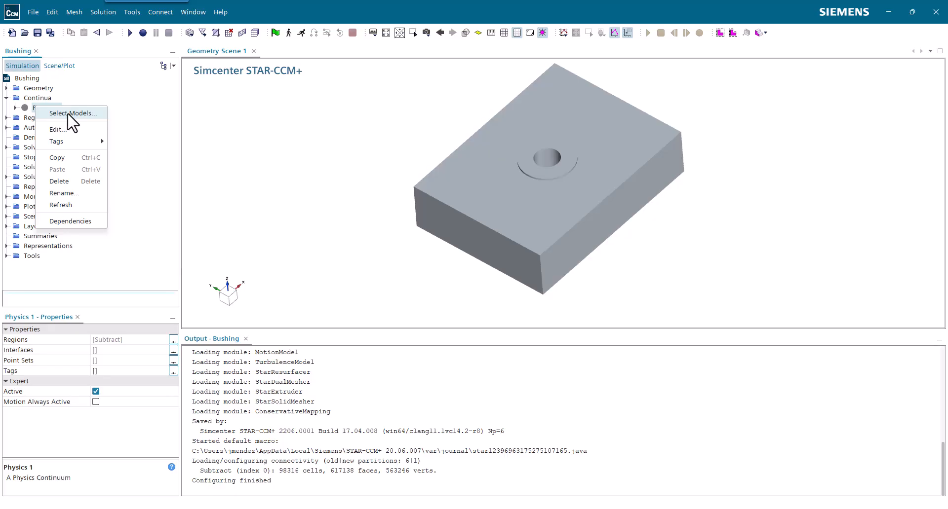
click(71, 114)
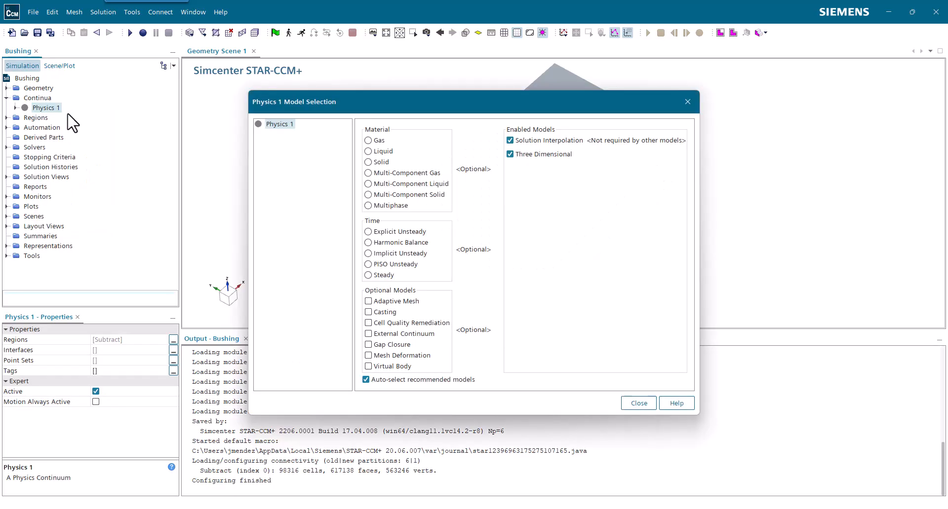
click(384, 153)
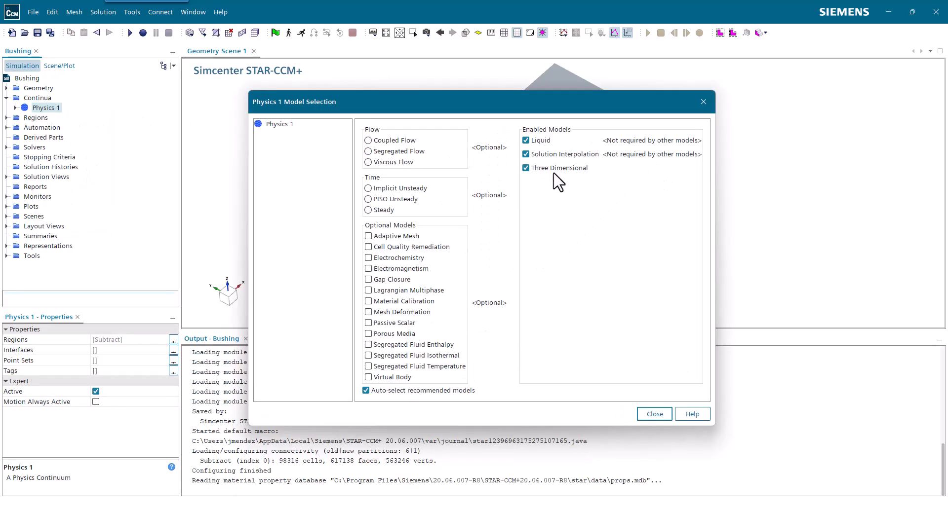
click(400, 151)
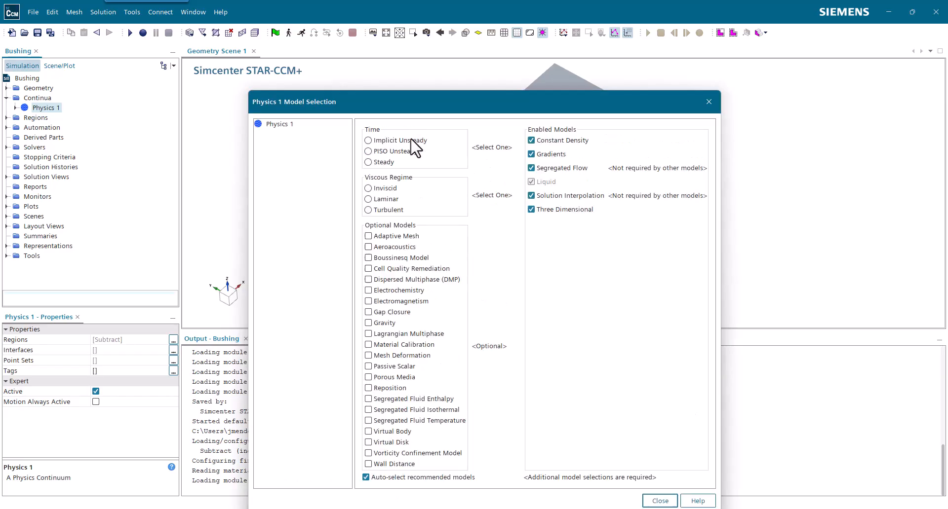
click(389, 162)
click(389, 140)
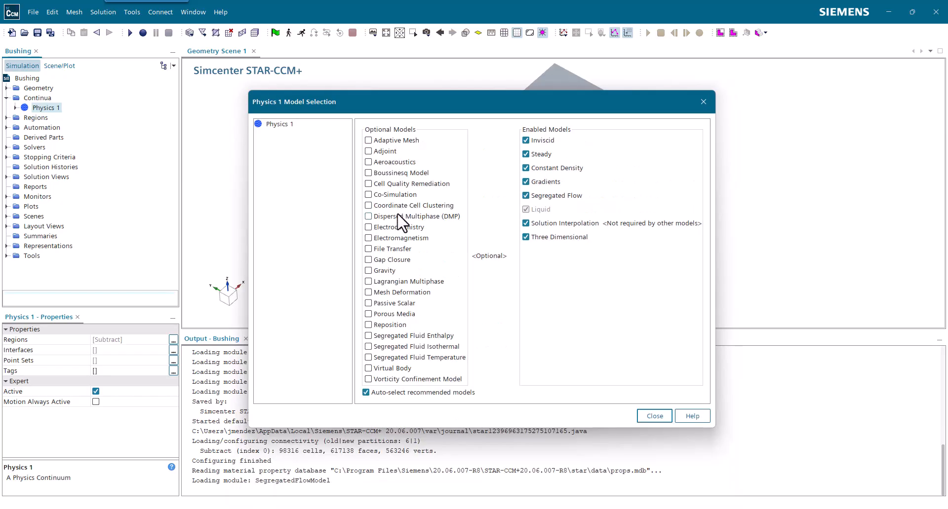
Add the Electromagnetism, Electrodynamic Potential and Corrosion models to Physics 1 and finish the model selection
click(409, 247)
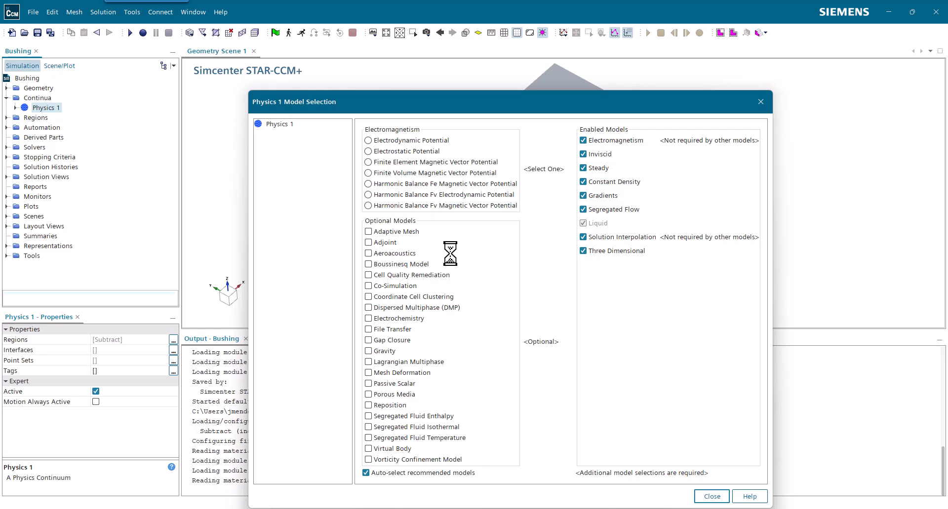
click(414, 141)
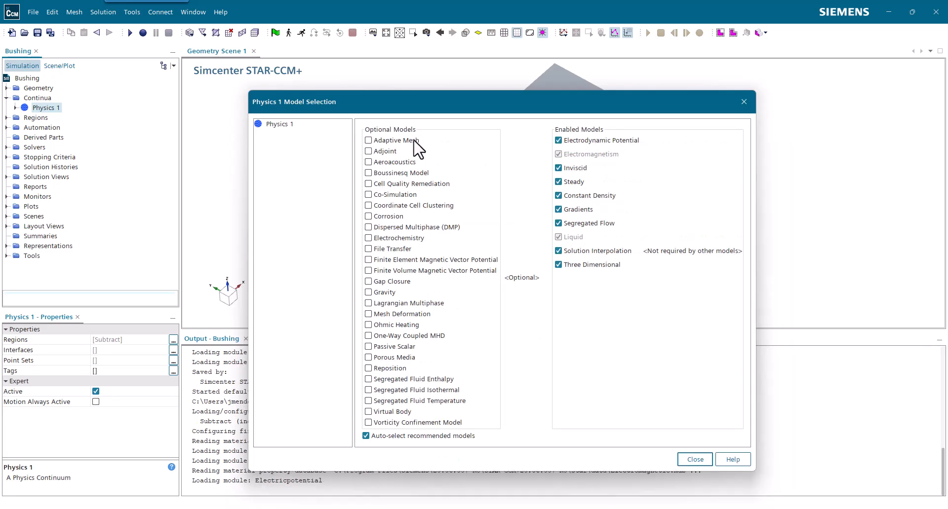
click(398, 217)
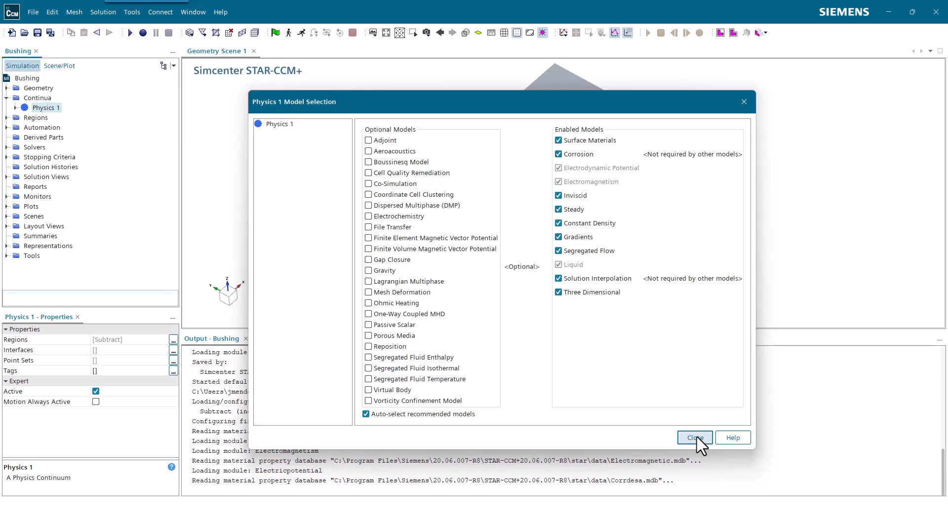
click(696, 437)
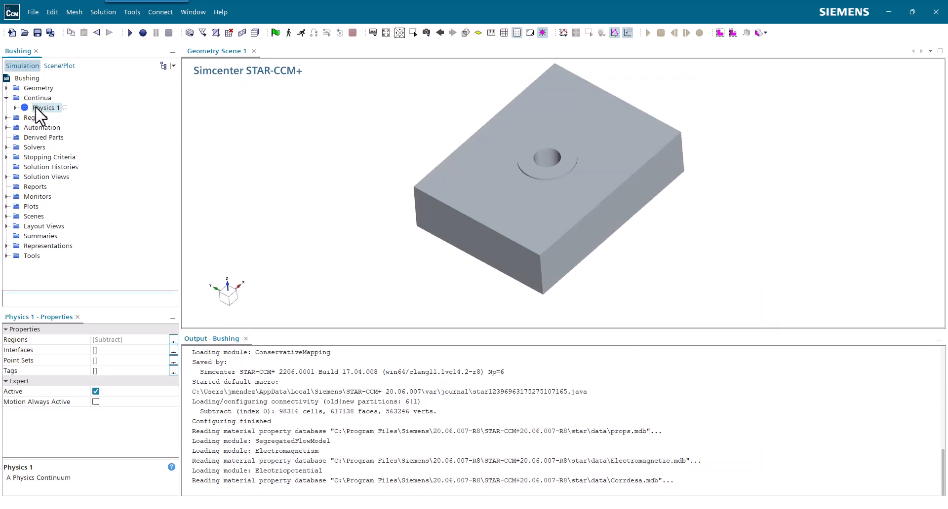
Rename the H2O material of the Physics 1 Liquid model to 3.5% NaCl
click(15, 107)
click(24, 118)
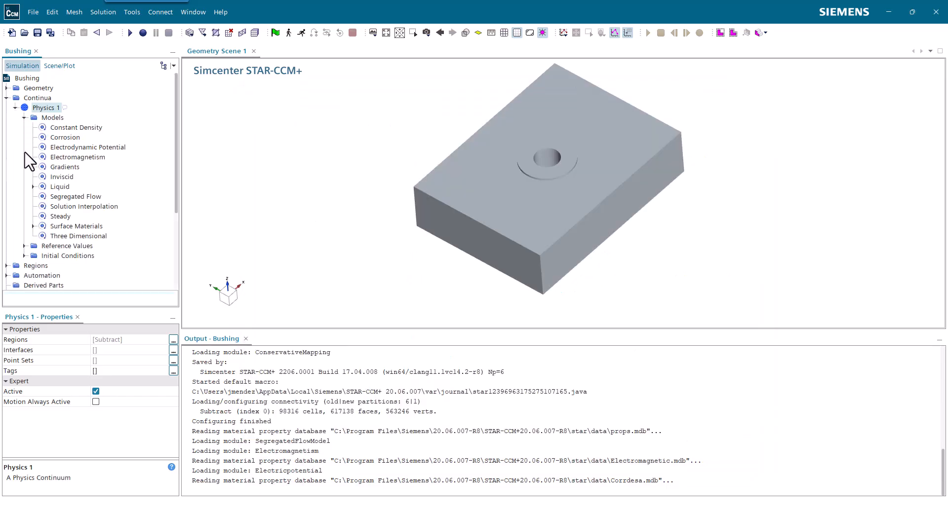
click(32, 186)
click(42, 197)
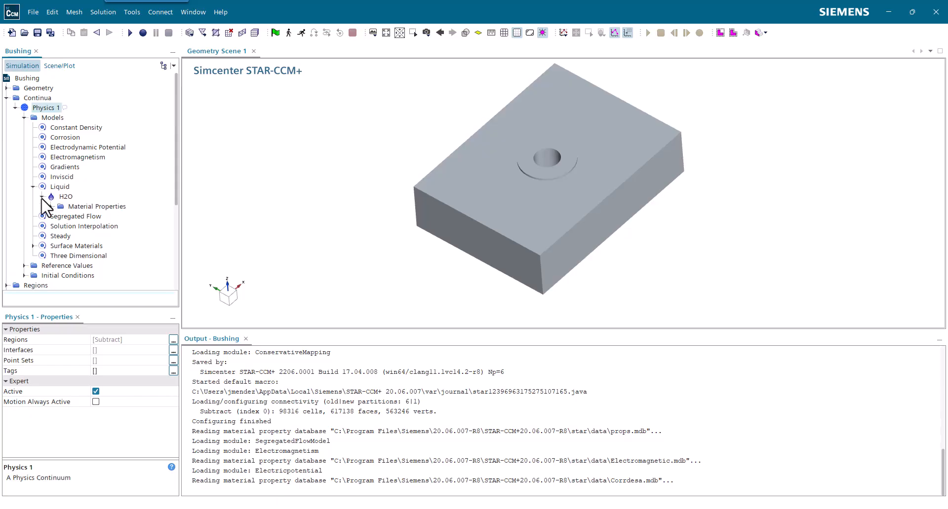
click(66, 197)
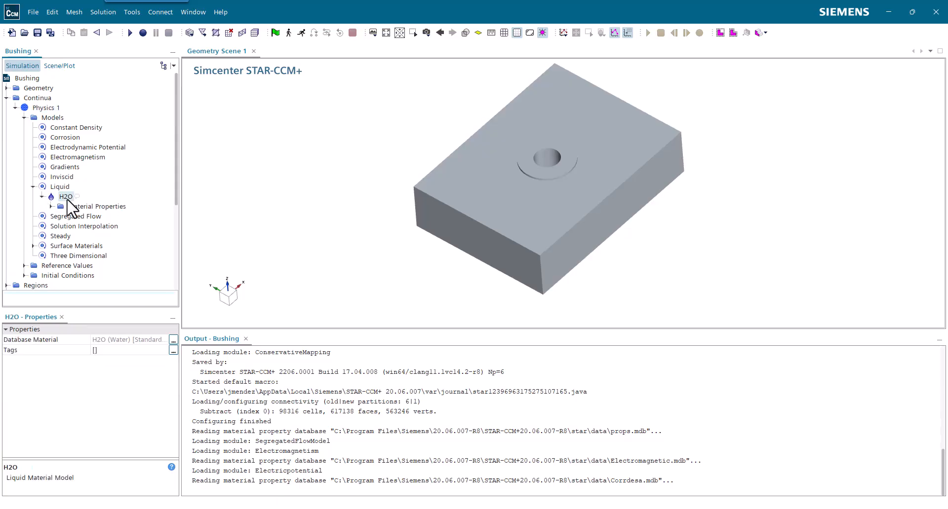
click(67, 199)
text(3.5% NaCl)
key(Return)
Set the constant electrical conductivity of the 3.5% NaCl liquid to 5.0 S/m
click(50, 207)
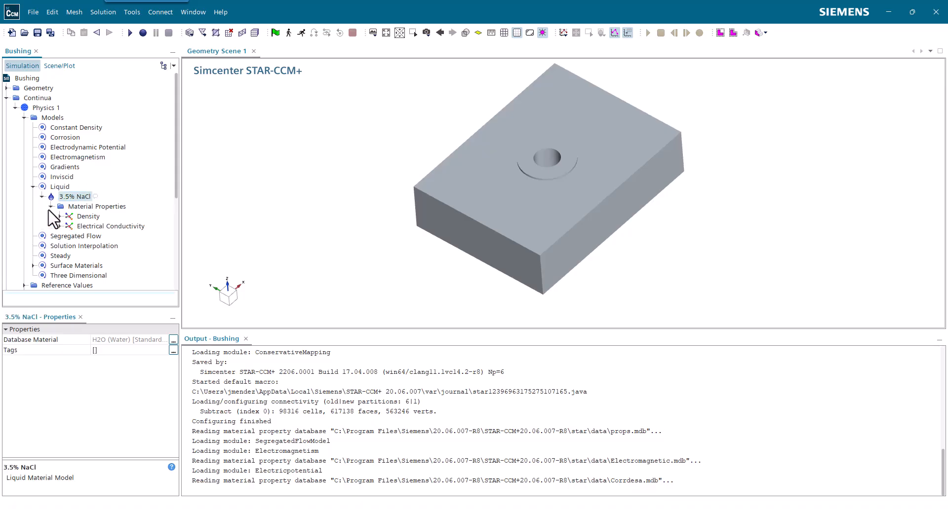
click(60, 227)
click(94, 236)
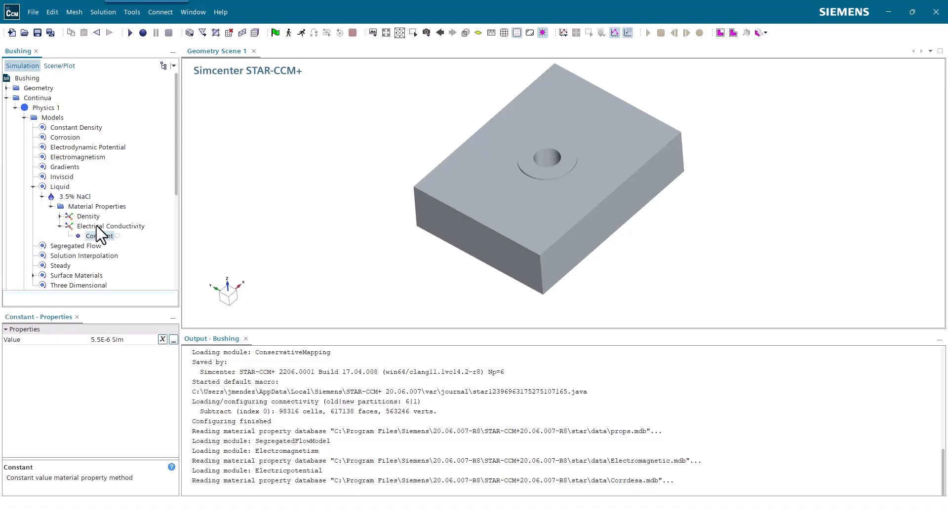
click(103, 341)
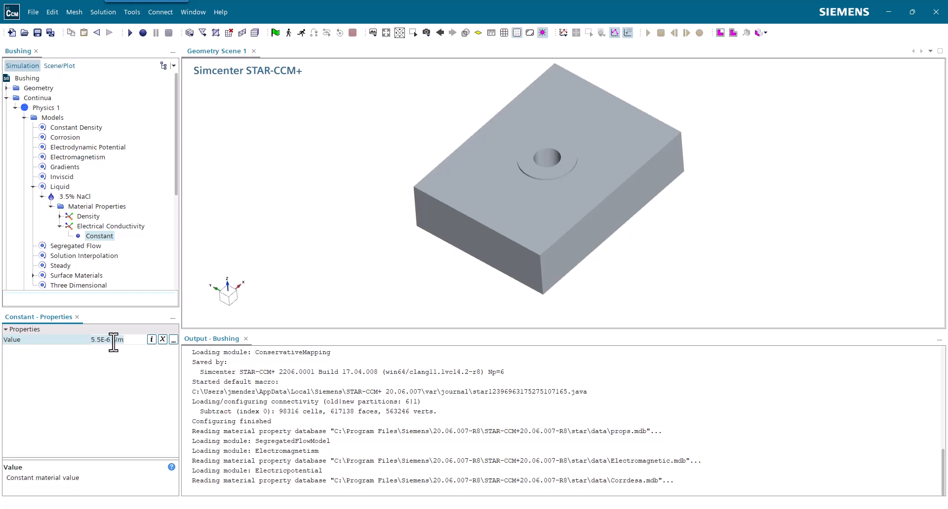
drag(113, 342, 82, 342)
text(5.0)
key(Return)
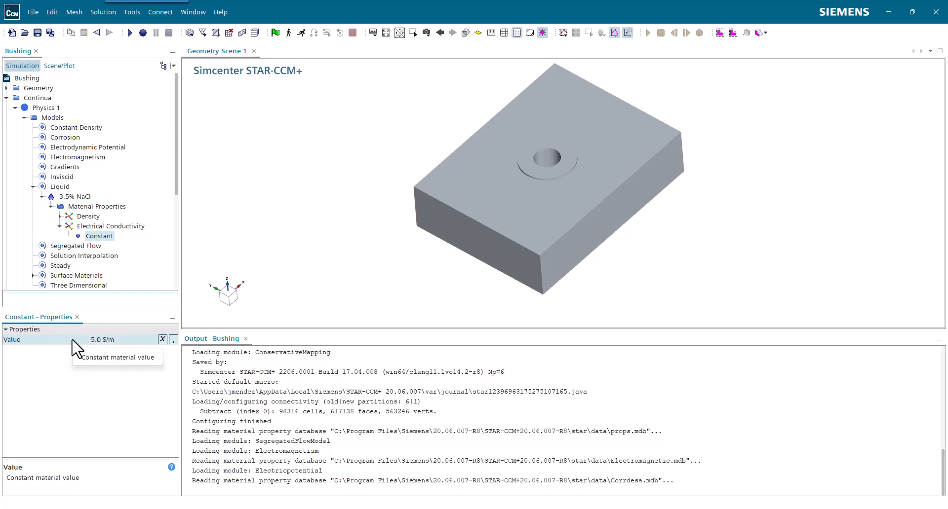
Inspect the contents of the Surface Materials model among the Physics 1 models
click(24, 118)
click(23, 118)
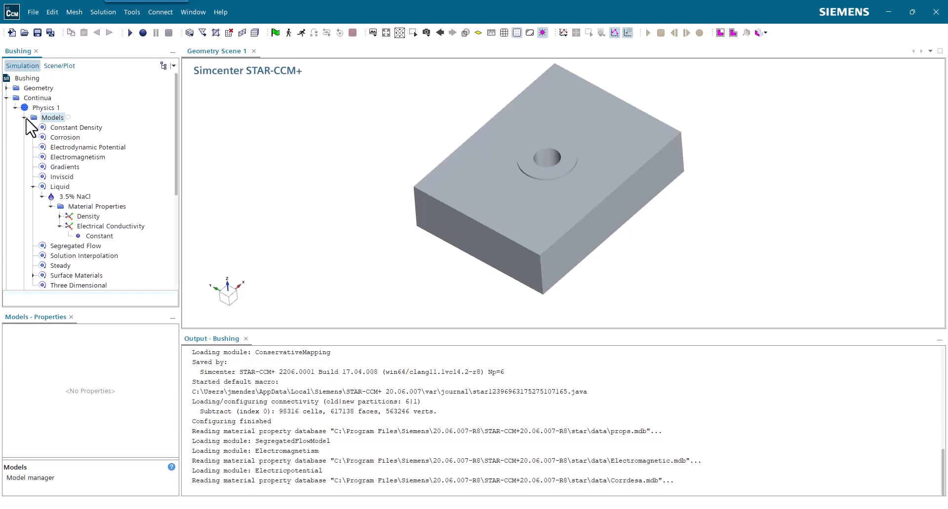
click(33, 187)
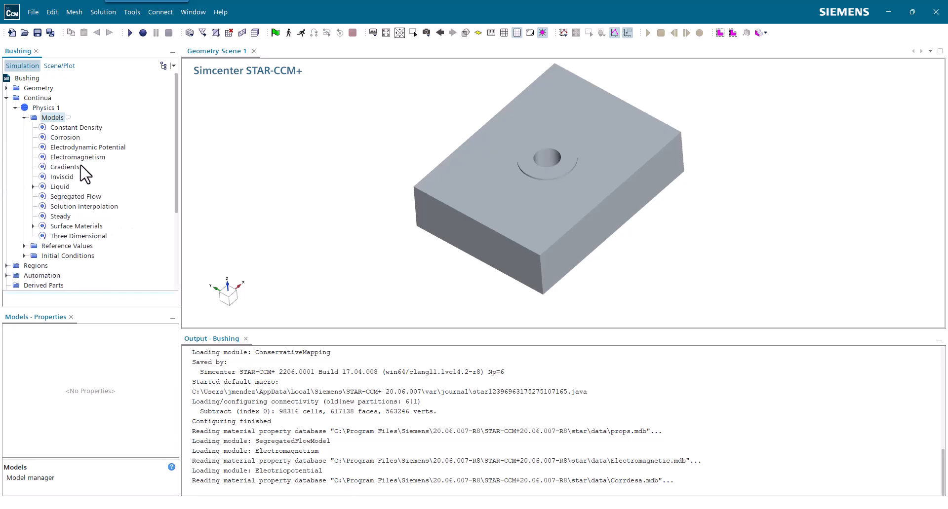
click(33, 226)
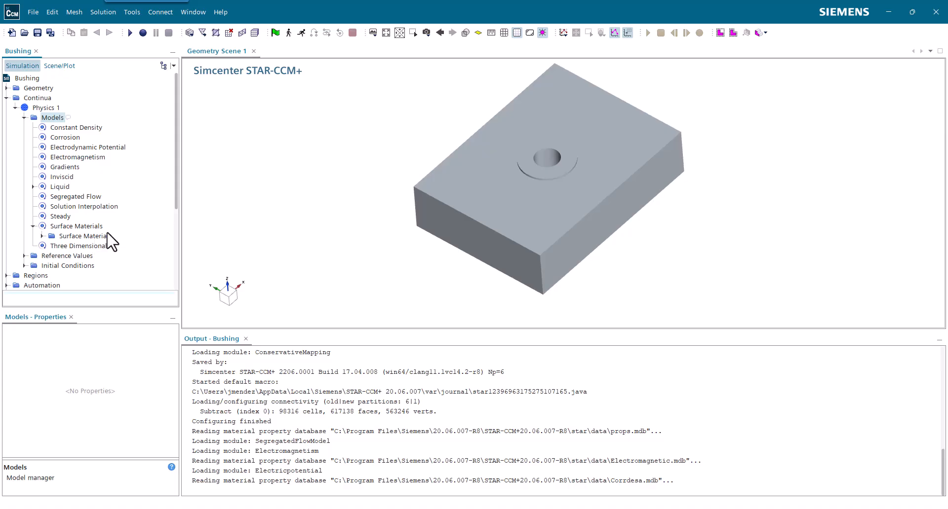
click(42, 236)
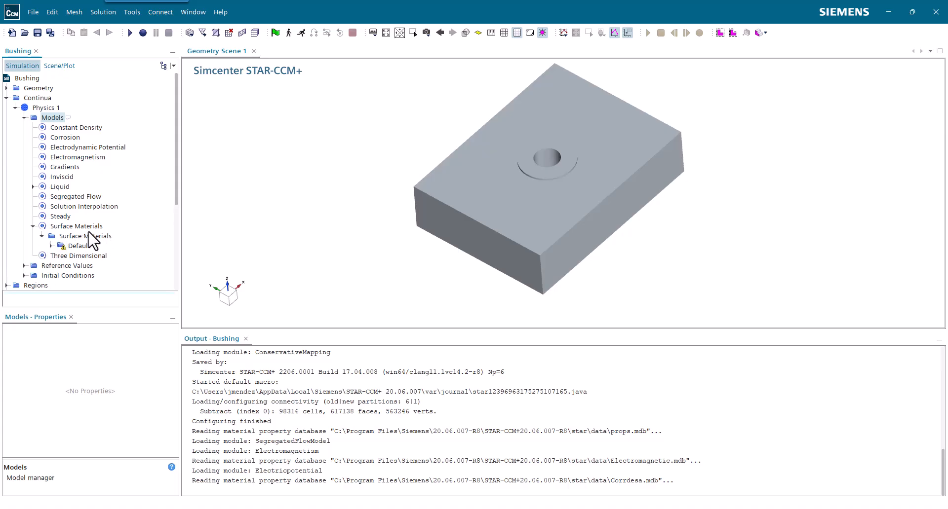
click(33, 226)
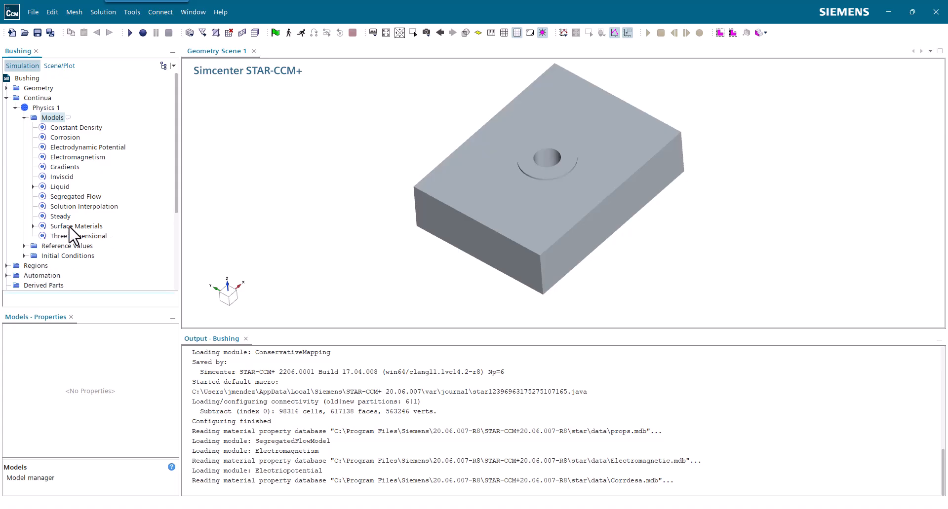
Open the material selection for the Surface Materials collection of the Physics 1 Surface Materials model
click(33, 226)
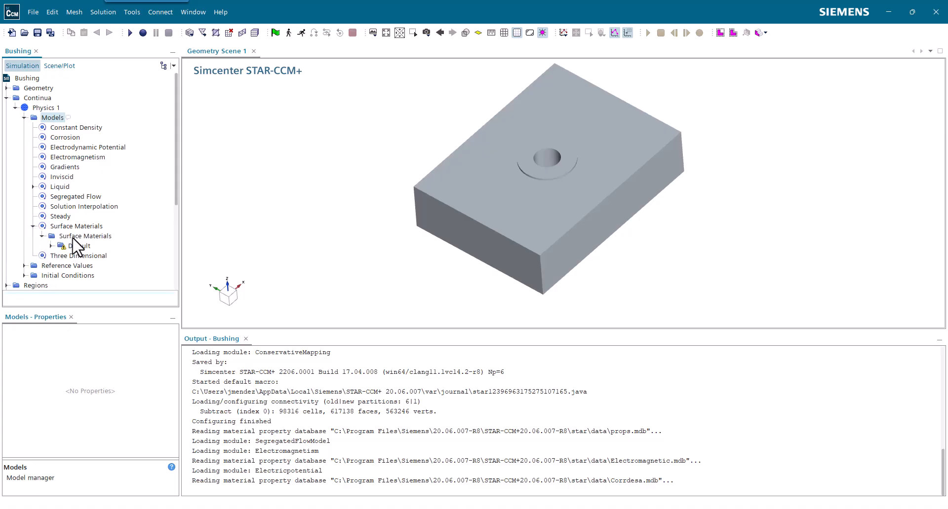
right_click(102, 237)
click(200, 244)
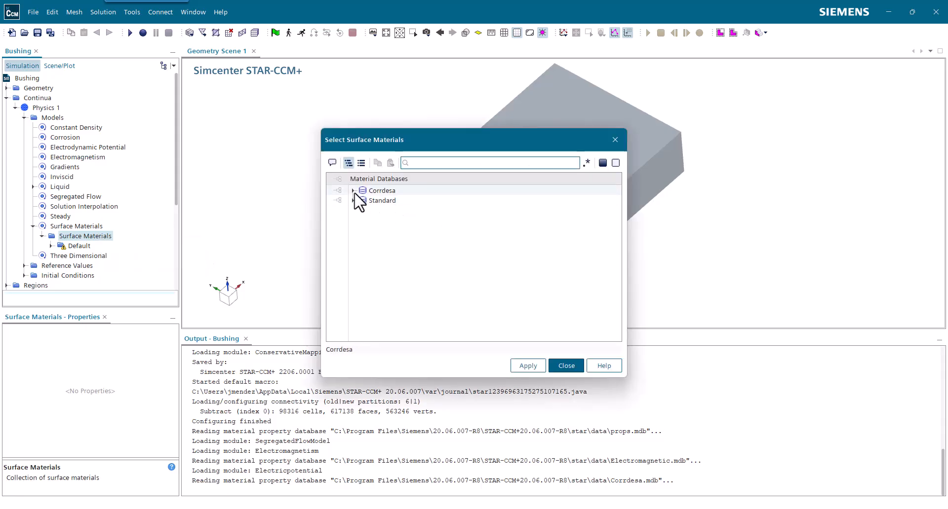
Browse the Corrdesa and Standard material databases and review the coatings offered in the Corrdesa database
click(353, 192)
click(354, 191)
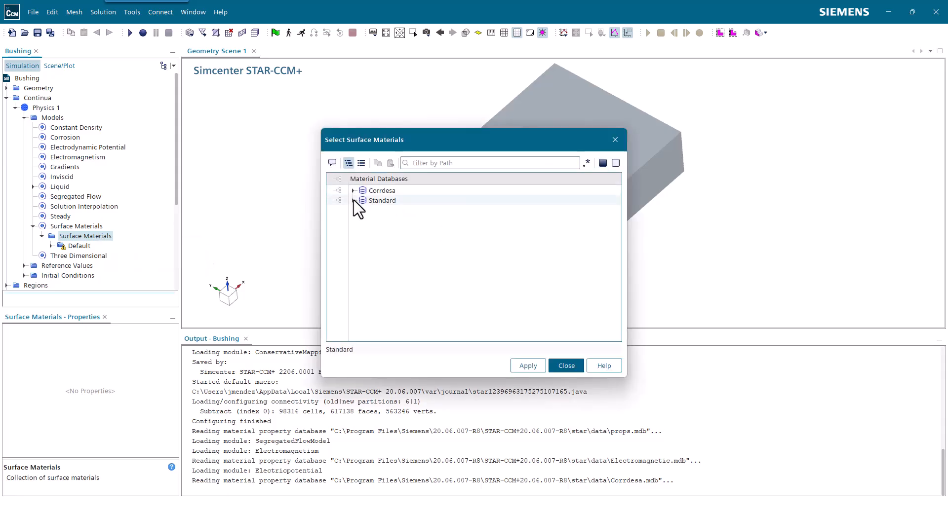
click(353, 201)
click(353, 201)
click(361, 190)
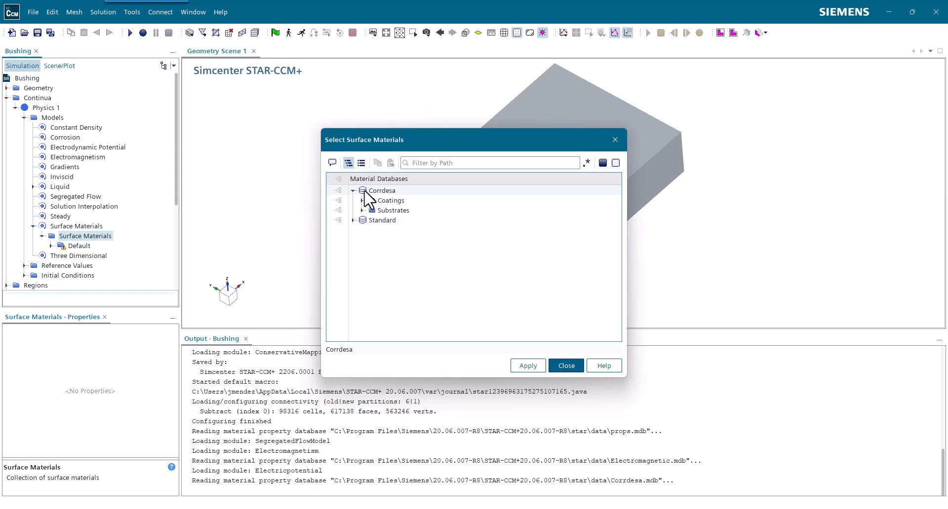
click(371, 210)
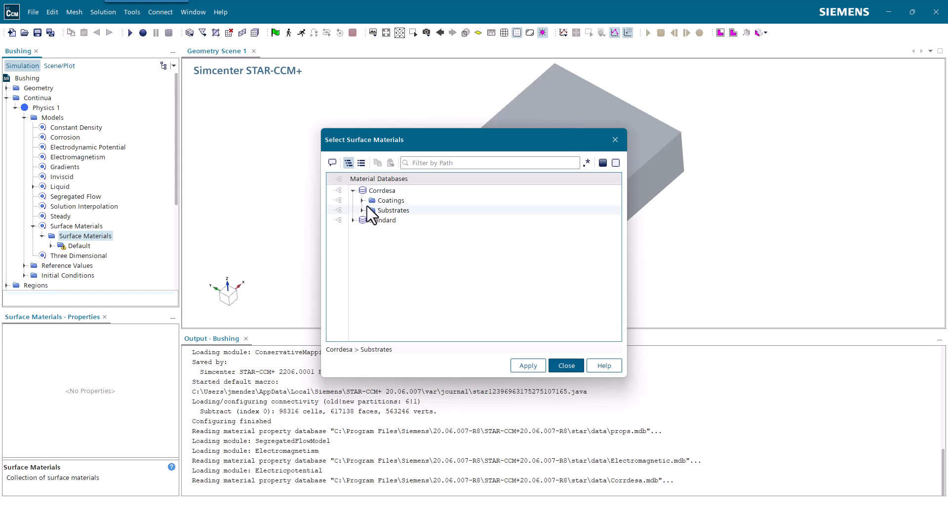
click(363, 200)
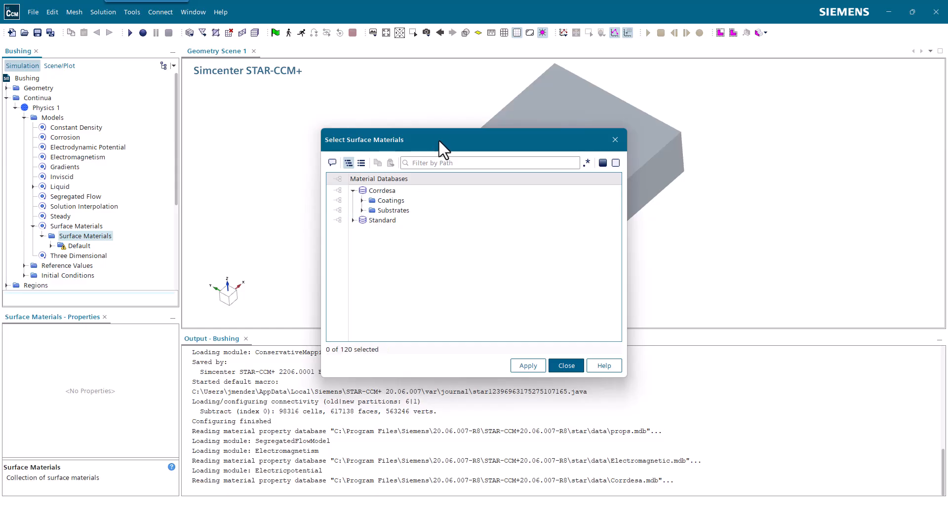
drag(439, 127, 439, 85)
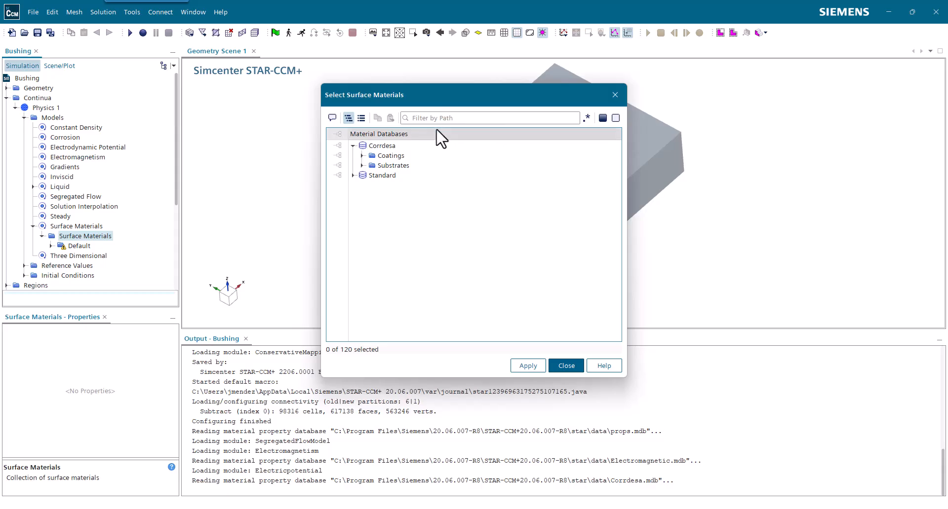
click(362, 156)
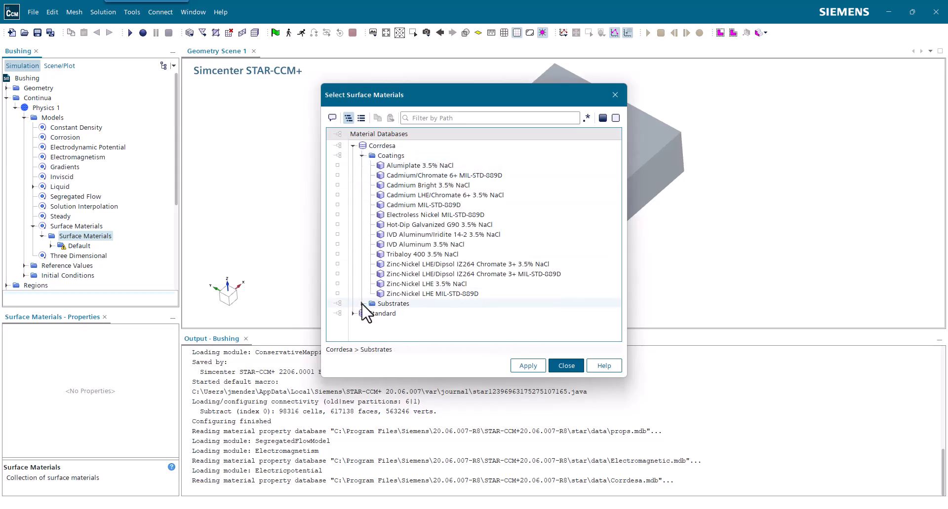
click(361, 156)
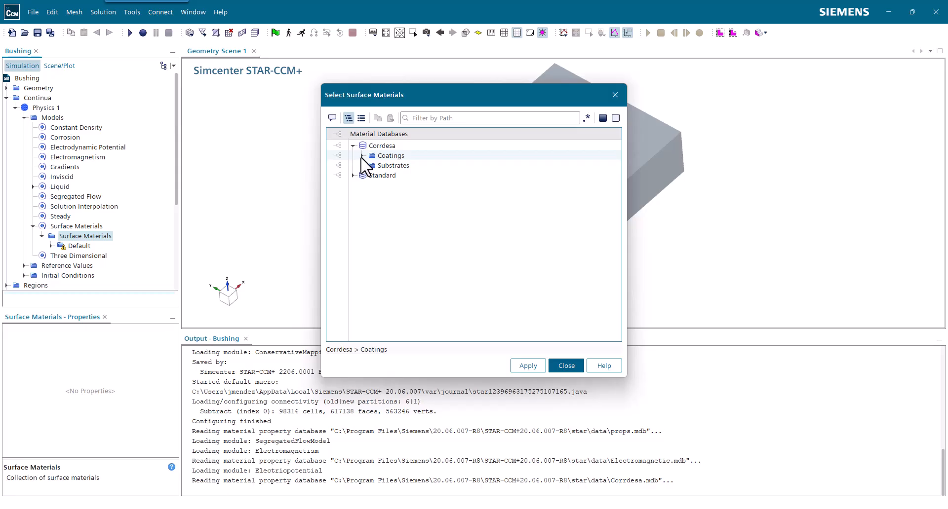
Select Aluminum_7075-T6 3.5% NaCl from the Corrdesa substrates as a surface material
click(357, 166)
click(361, 167)
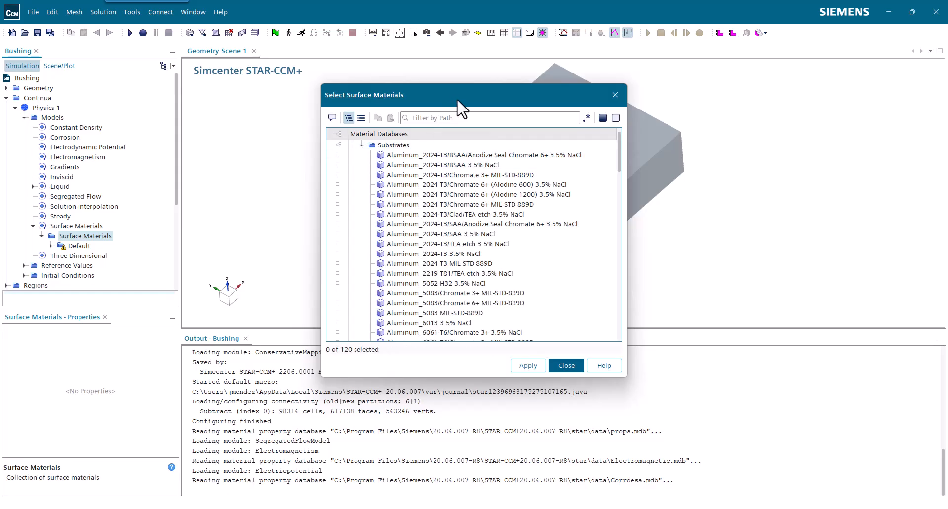
drag(461, 97, 249, 91)
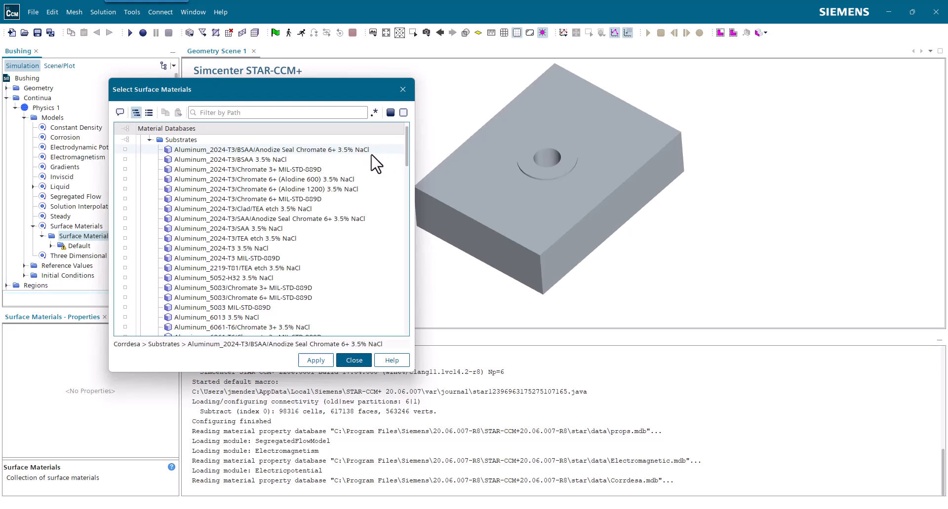
scroll(336, 232, down, 3)
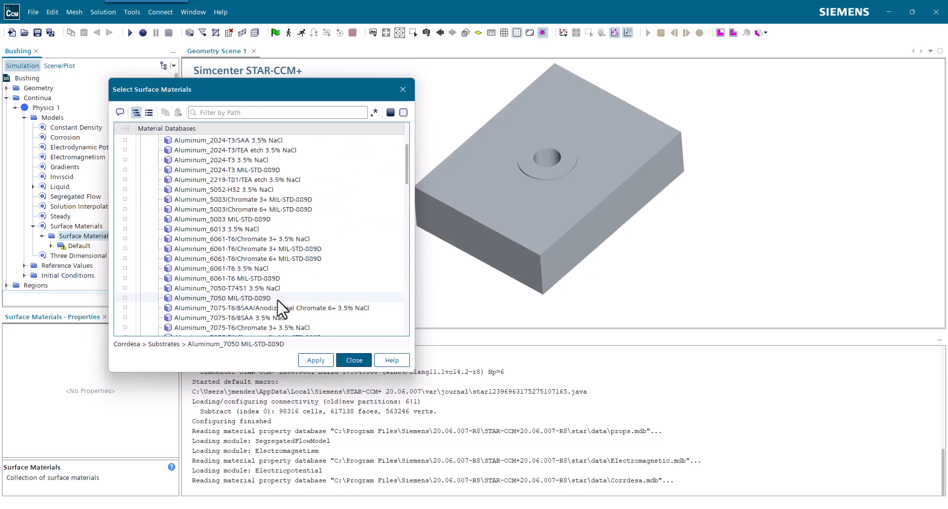
scroll(299, 308, down, 1)
scroll(311, 313, down, 1)
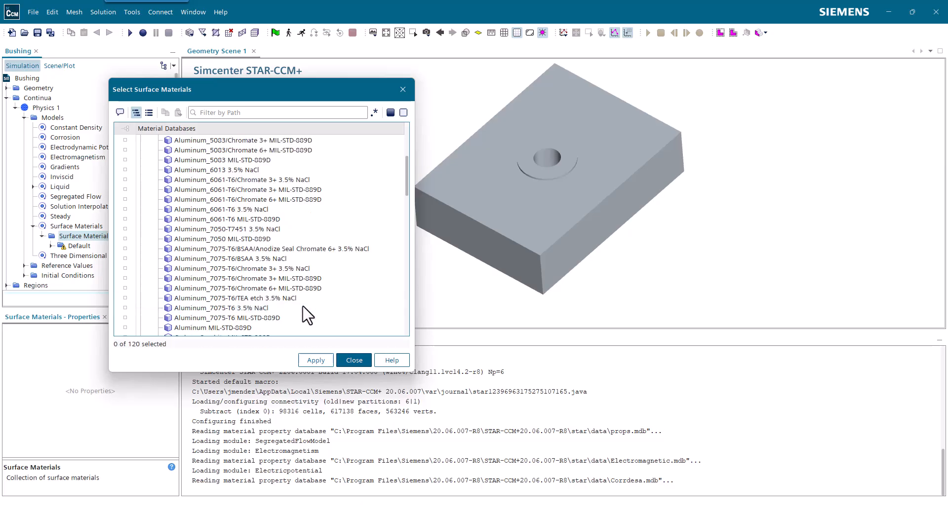
click(271, 309)
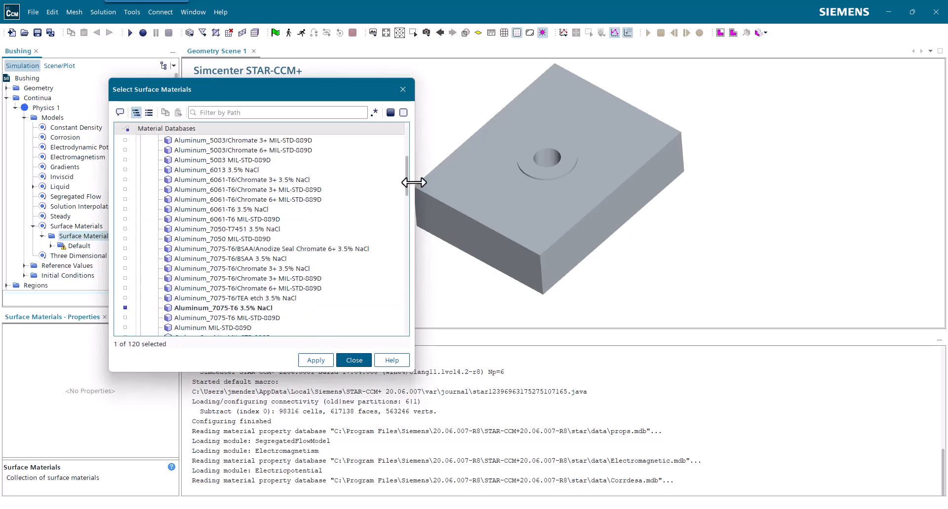
Select Copper Alloy_Nickel-Aluminum-Bronze 3.5% NaCl as well, apply both surface materials and close the material selection
drag(407, 179, 407, 203)
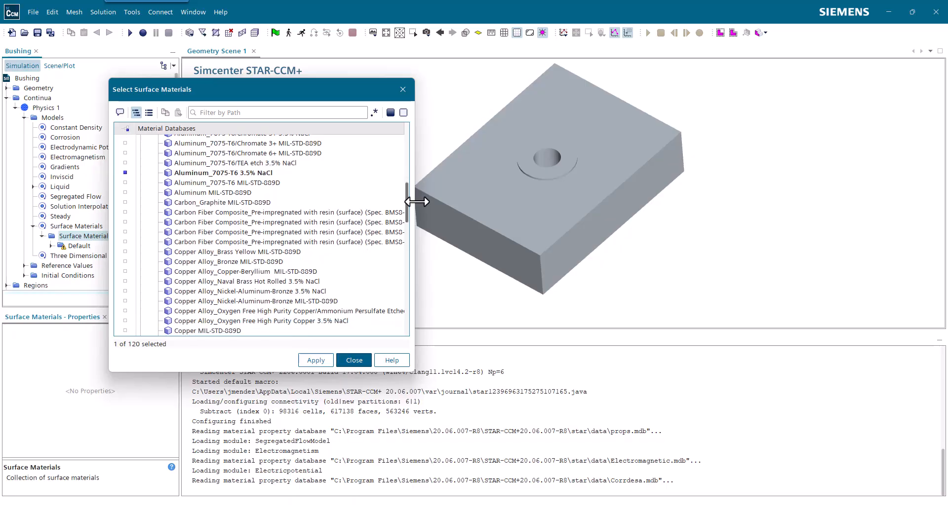
scroll(338, 188, down, 4)
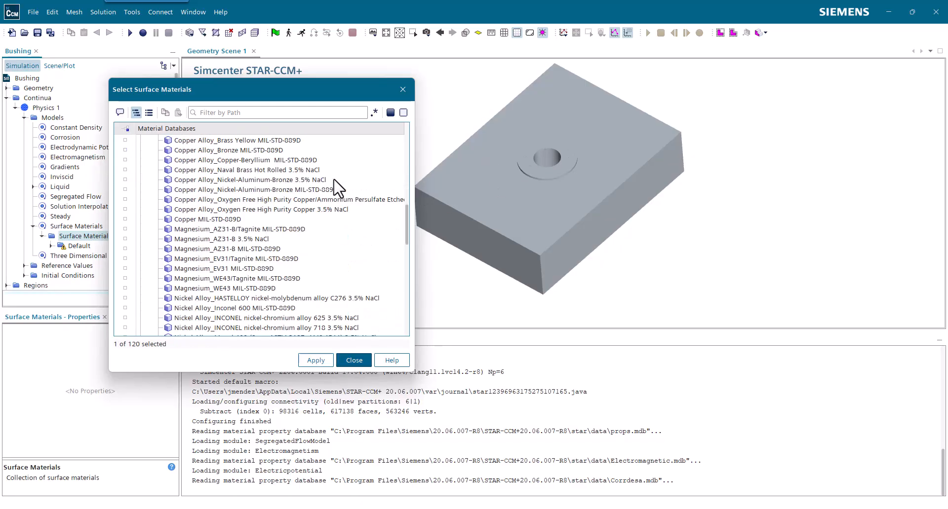
scroll(338, 188, up, 1)
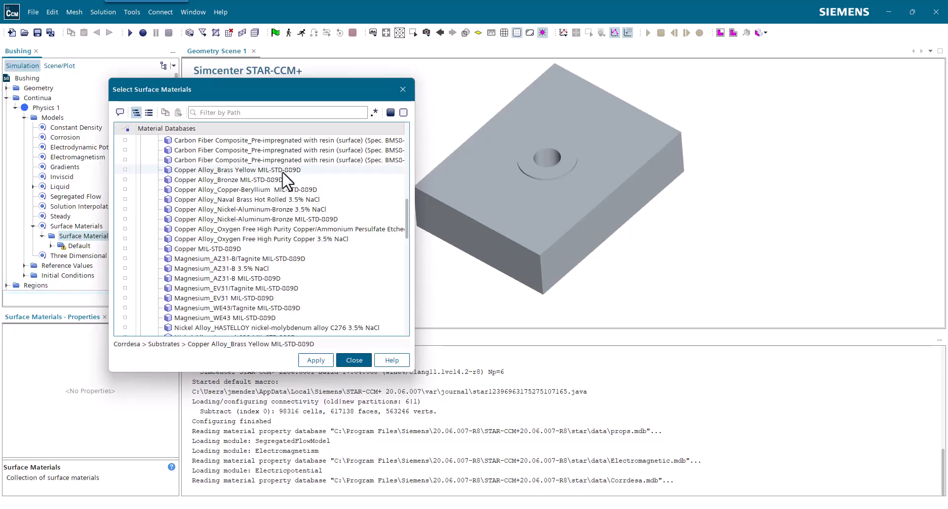
click(318, 211)
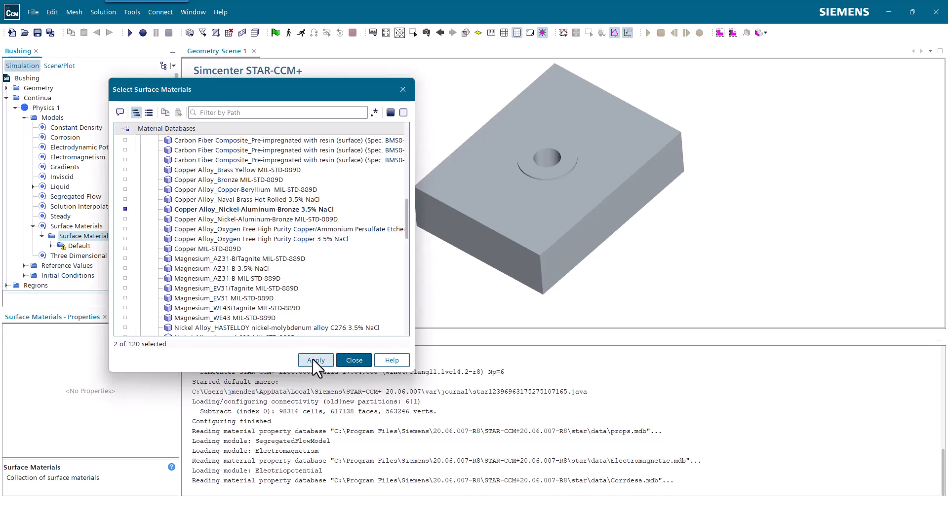
scroll(326, 231, up, 5)
scroll(332, 227, down, 3)
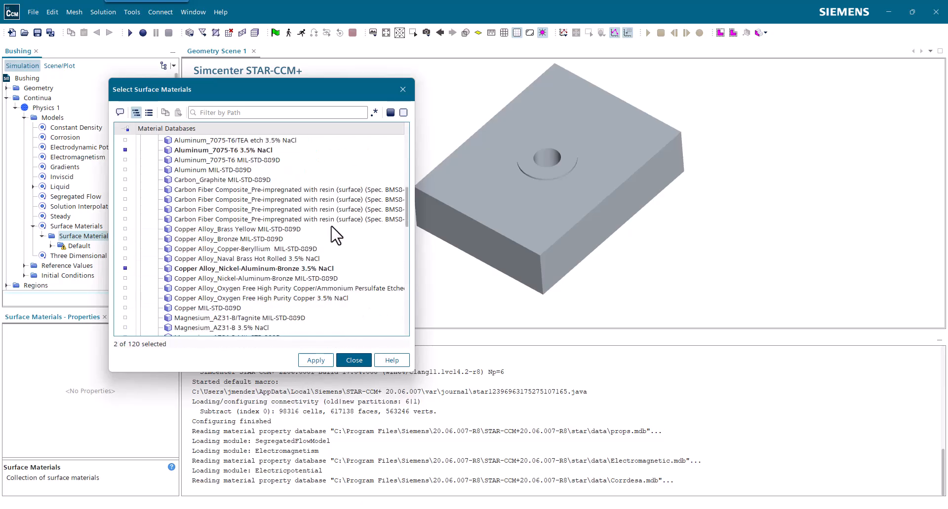
click(316, 361)
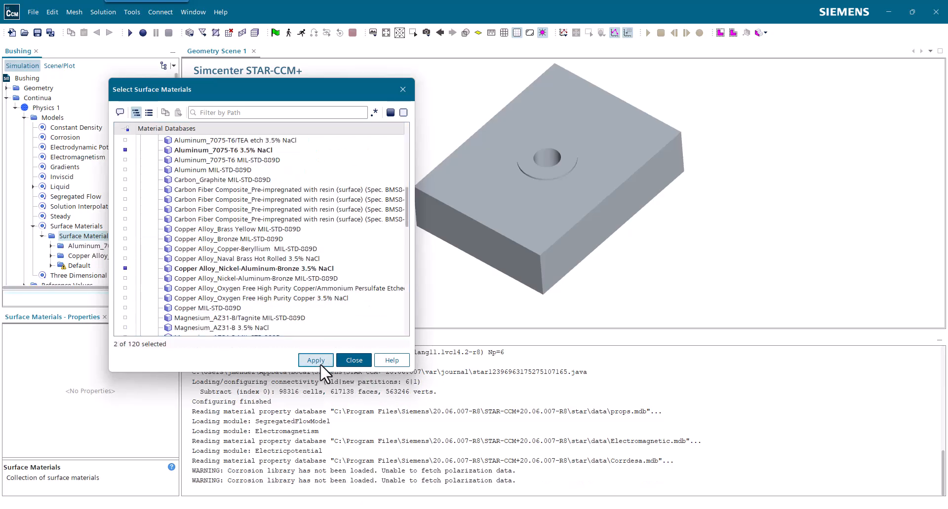
click(359, 361)
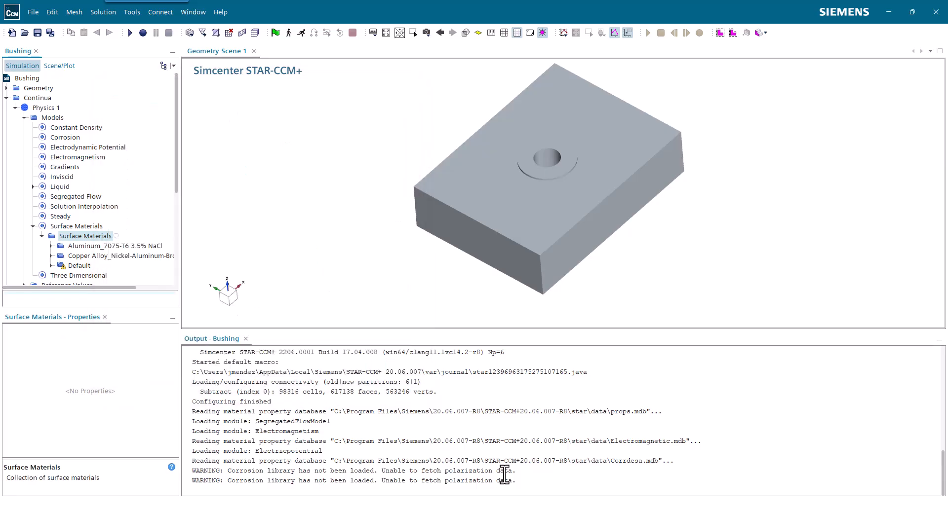
Examine the warning about the corrosion library and the properties of the aluminum and Default surface materials
drag(516, 473, 192, 476)
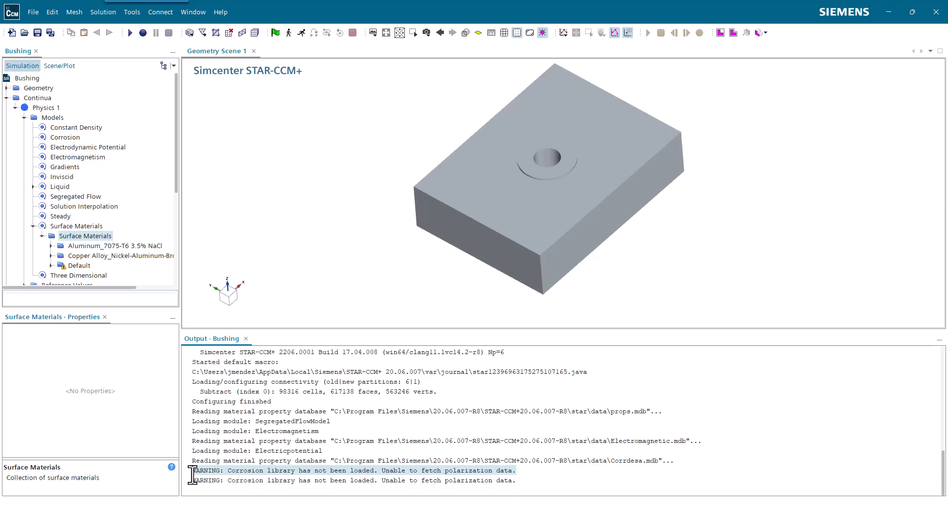
click(74, 246)
click(74, 265)
click(74, 247)
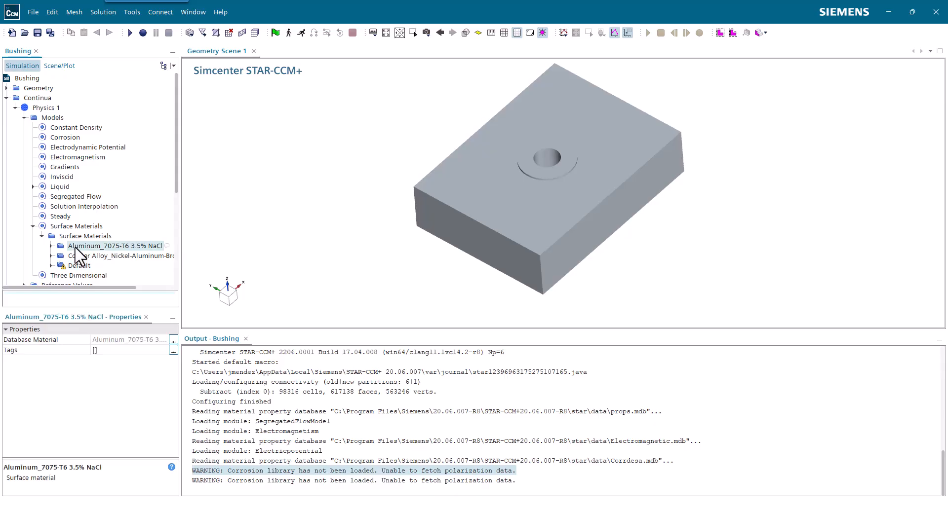
click(74, 265)
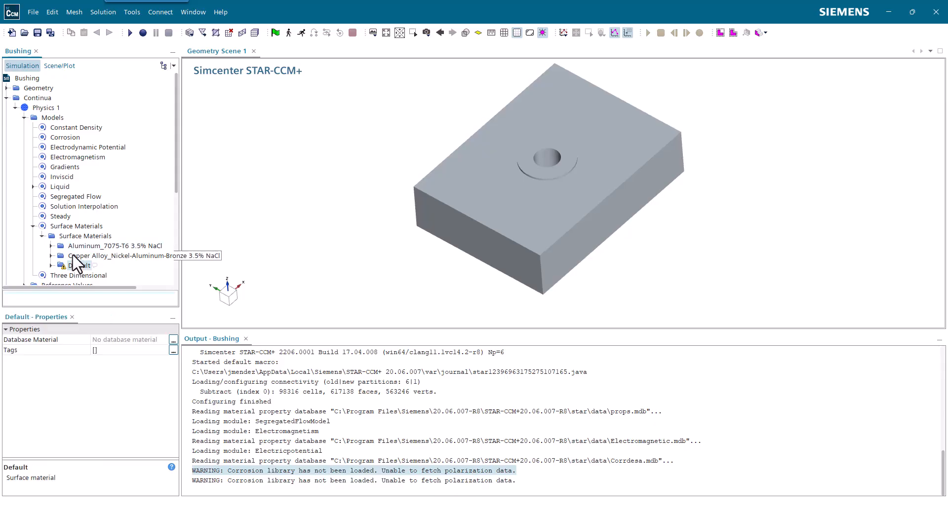
Collapse the Continua branch and list the boundaries of the Subtract region
click(34, 226)
click(24, 118)
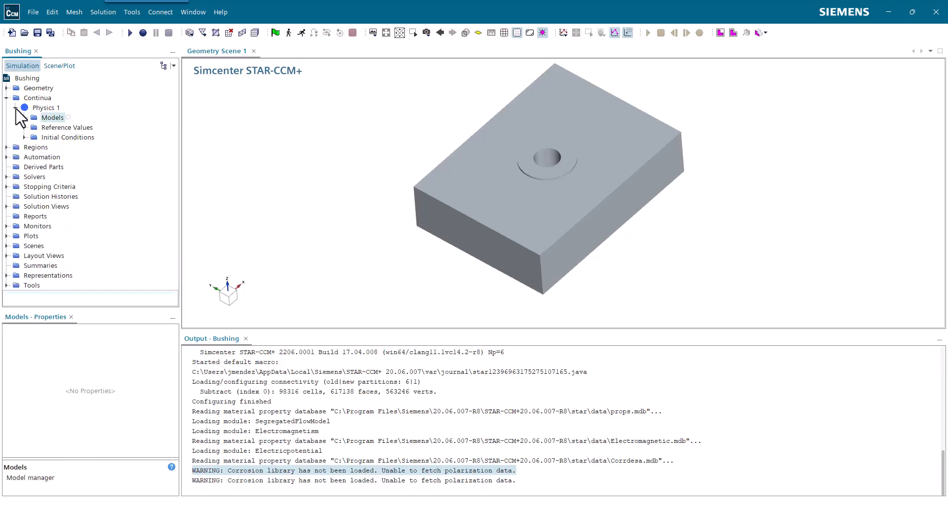
click(16, 108)
click(6, 98)
click(6, 107)
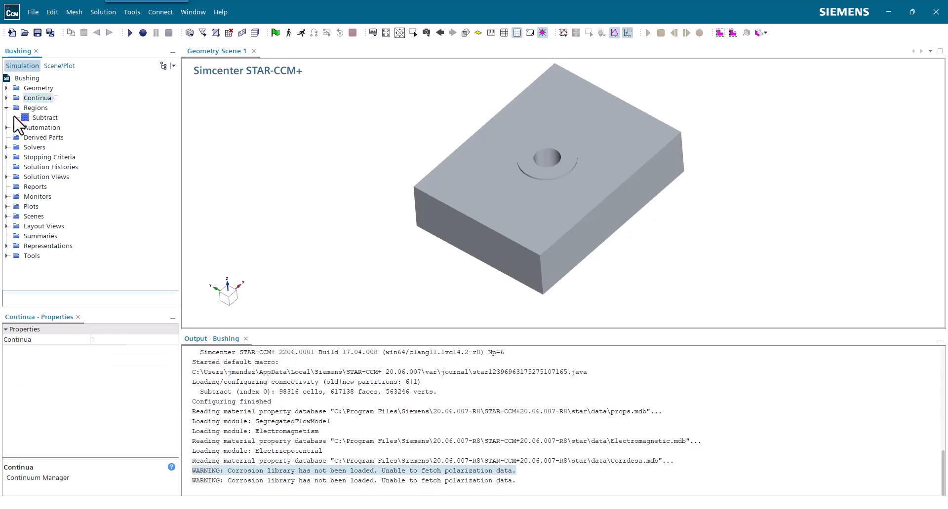
click(15, 117)
click(24, 128)
Identify which surfaces the Block.Block Surface, Bushing_Material-02.Default and Material-01.Default boundaries cover in the geometry scene
mouse_move(387, 250)
mouse_down()
mouse_move(387, 197)
mouse_move(303, 215)
mouse_up()
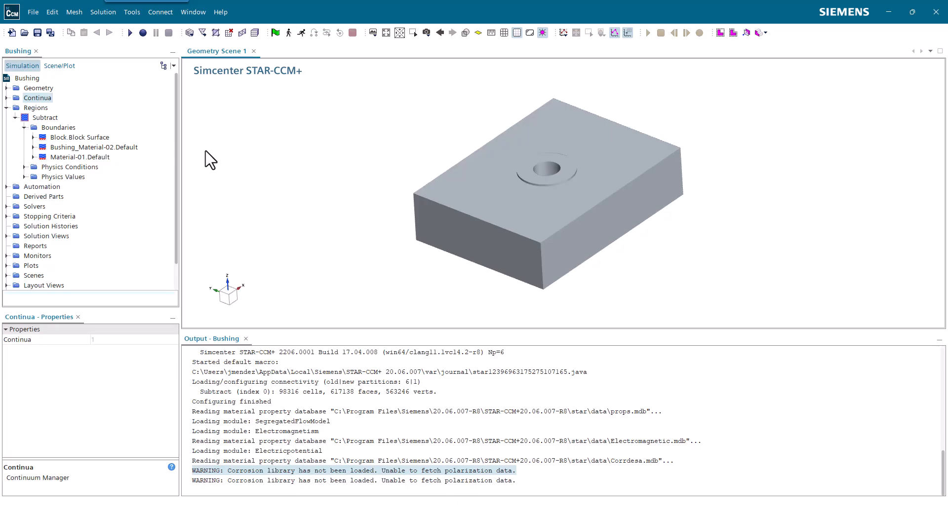
click(63, 139)
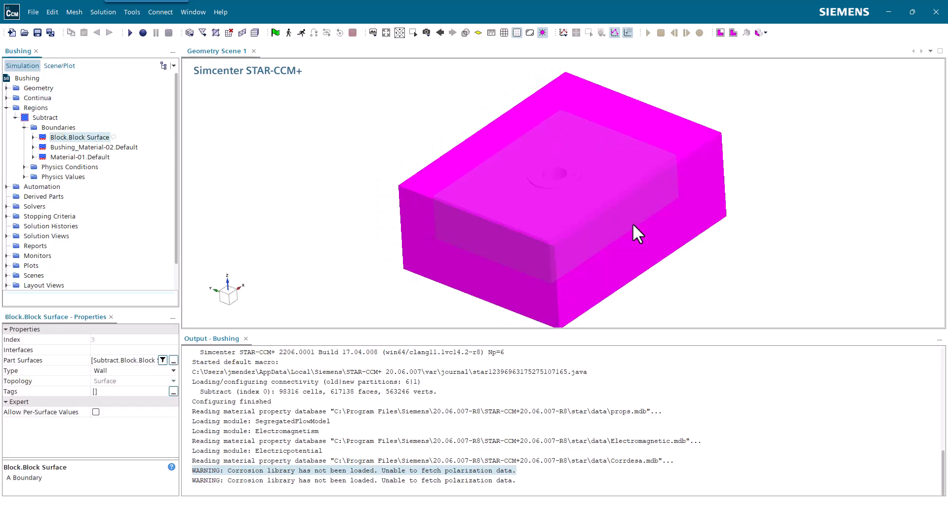
drag(648, 159, 625, 180)
click(70, 148)
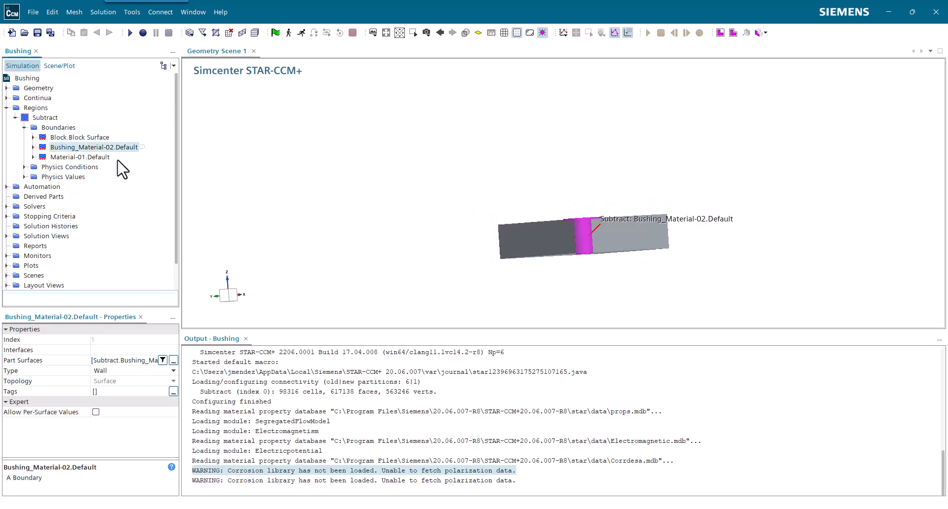
click(98, 158)
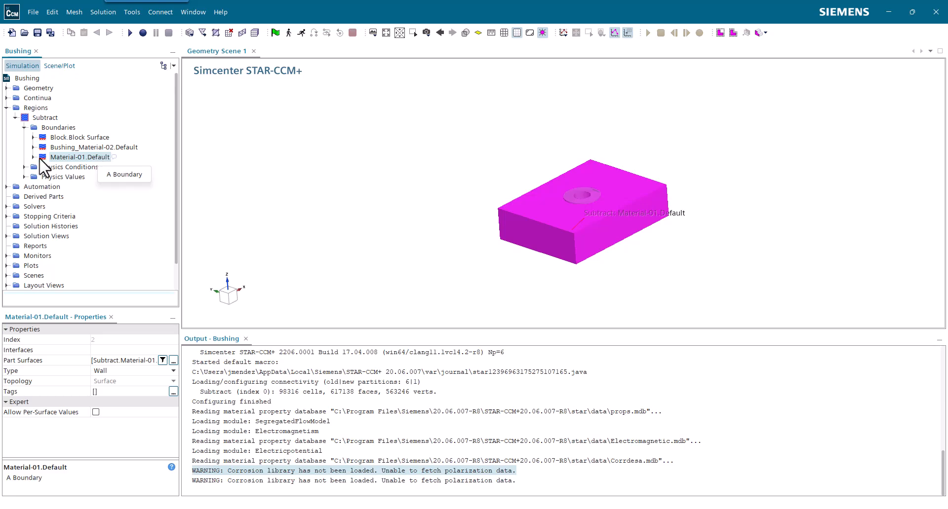
Set the Electric Potential Specification method of the Material-01.Default boundary to Surface Material Polarization
click(34, 157)
click(41, 168)
click(92, 178)
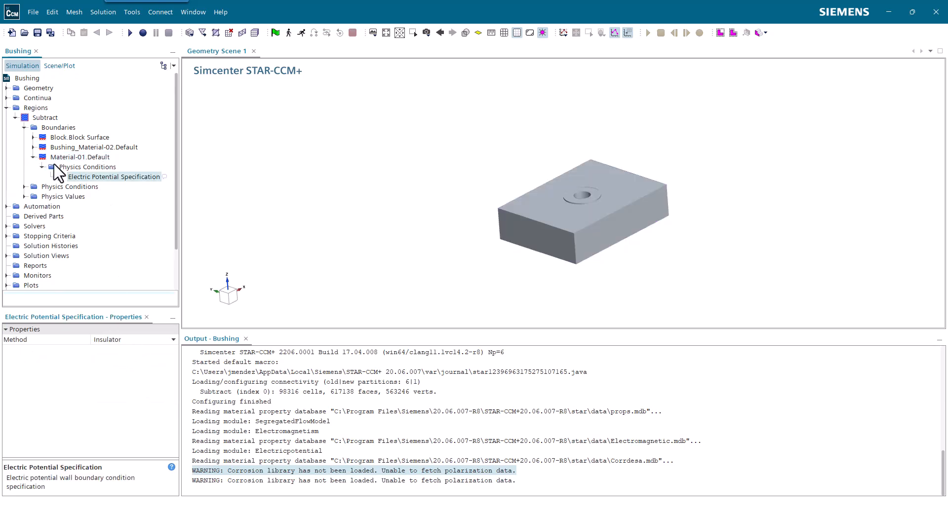
click(138, 340)
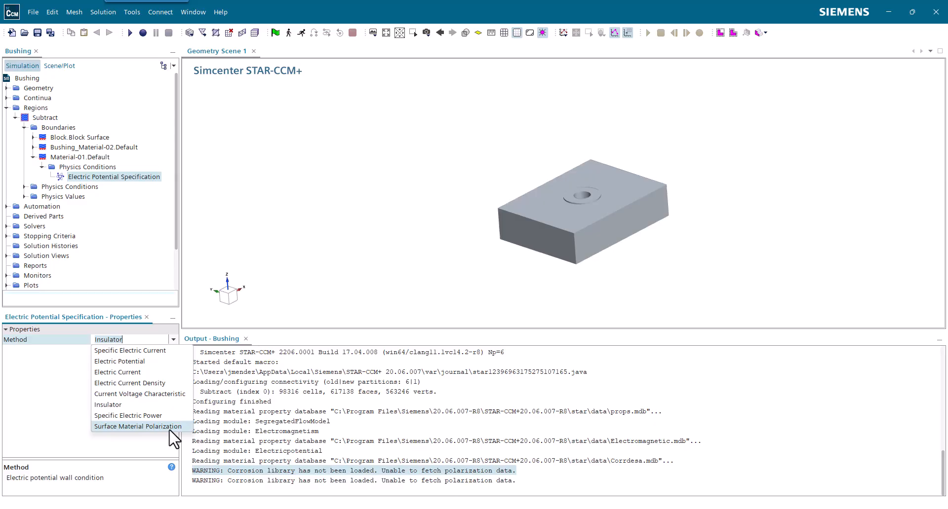
click(169, 428)
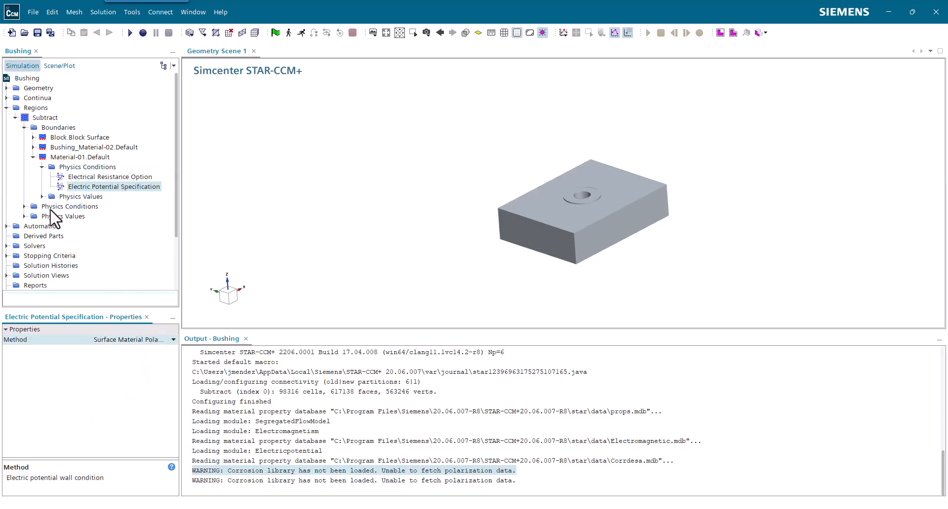
Assign Aluminum_7075-T6 3.5% NaCl as the surface material of the Material-01.Default boundary
click(42, 197)
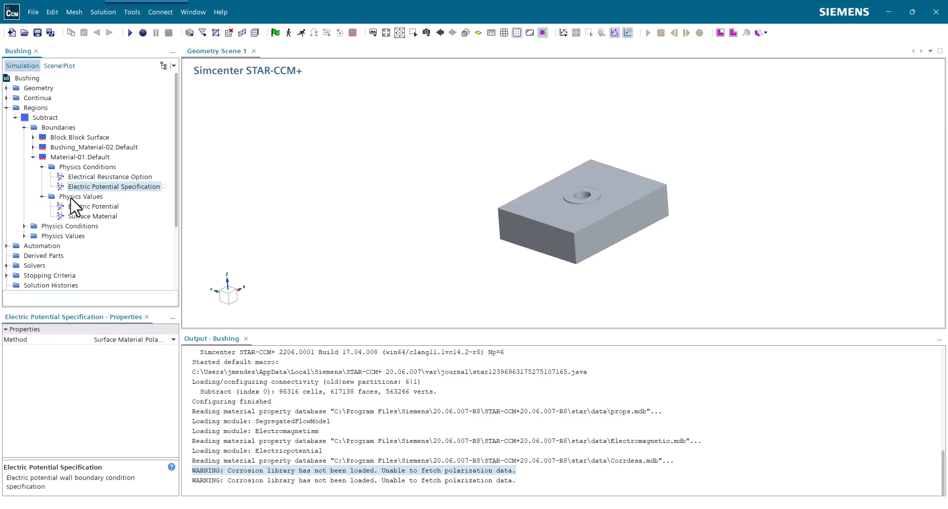
click(91, 217)
click(124, 351)
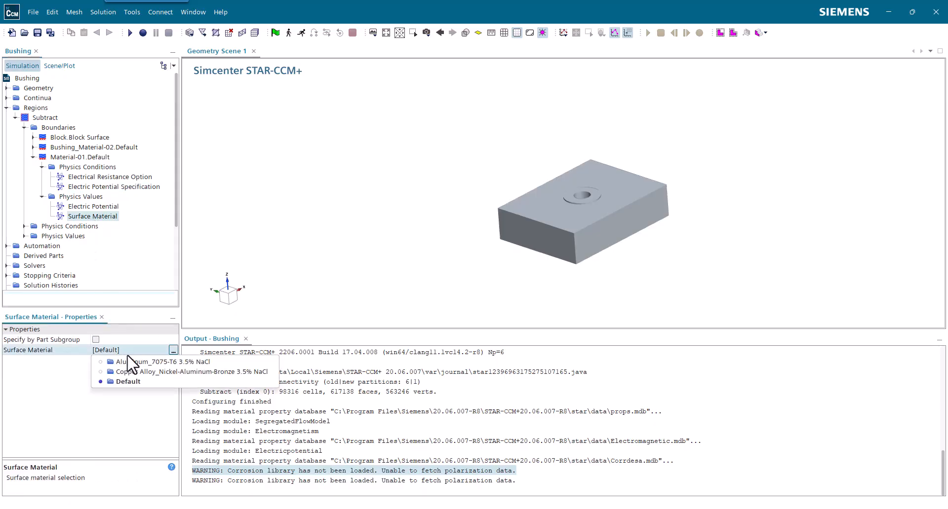
click(128, 362)
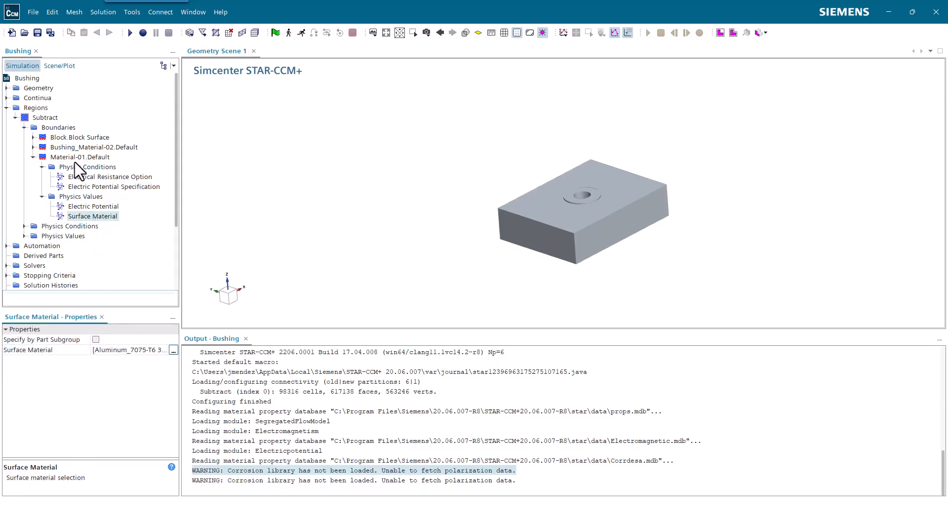
Set the Electric Potential Specification method of the Bushing_Material-02.Default boundary to Surface Material Polarization
click(32, 157)
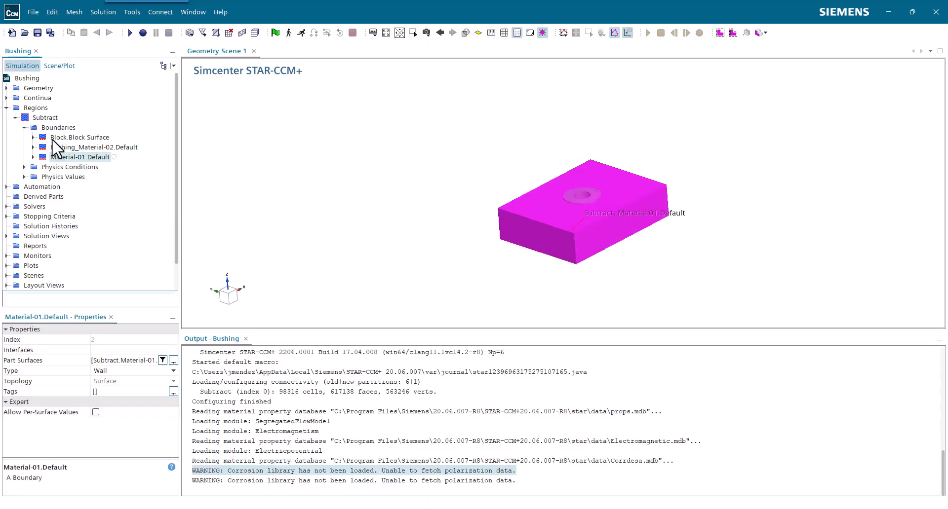
click(52, 148)
click(33, 148)
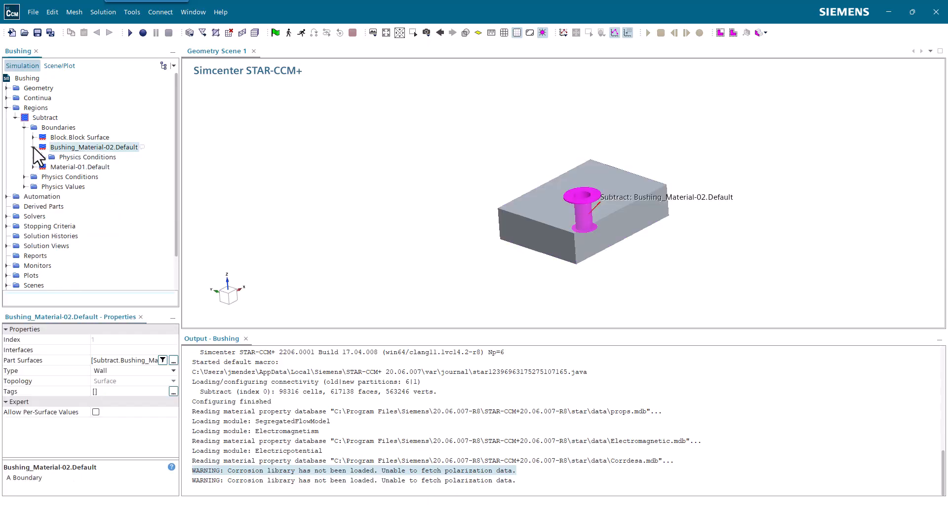
click(41, 157)
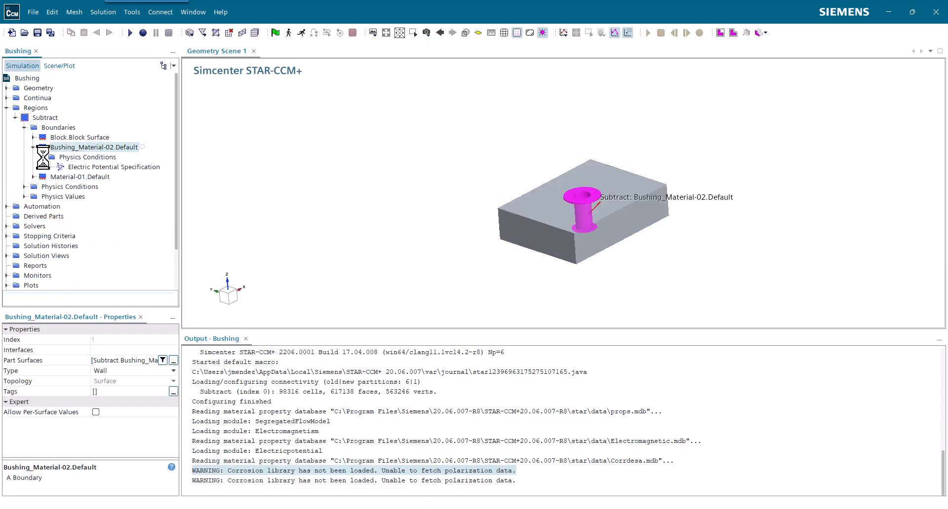
click(99, 168)
click(141, 340)
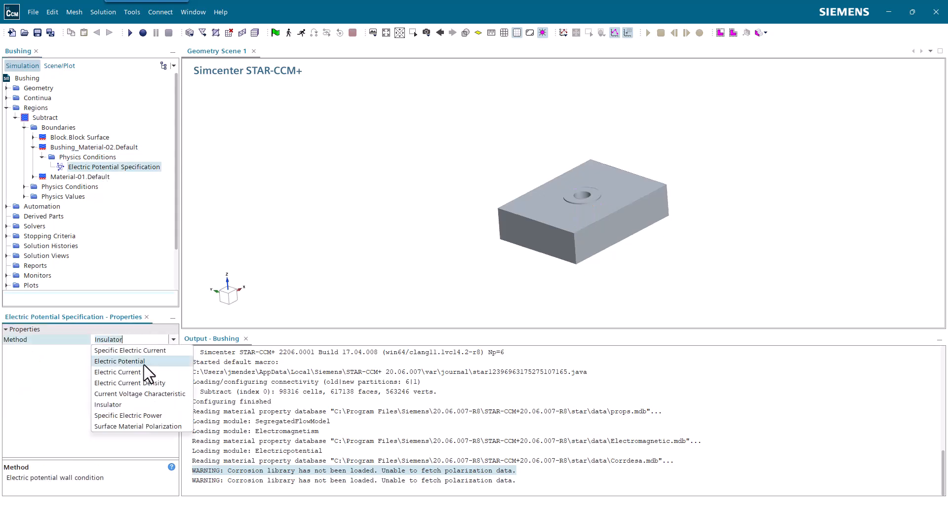
click(178, 427)
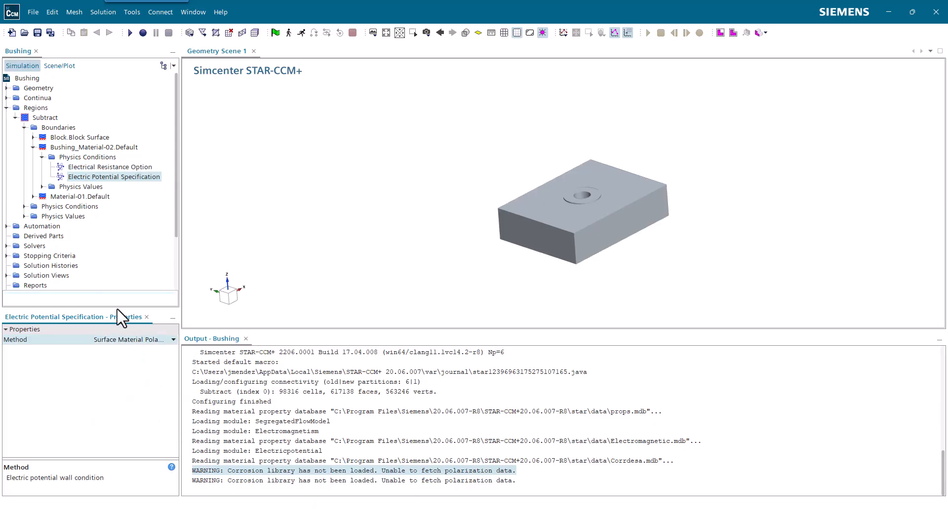
Assign Copper Alloy_Nickel-Aluminum-Bronze 3.5% NaCl as the surface material of the Bushing_Material-02.Default boundary
click(43, 187)
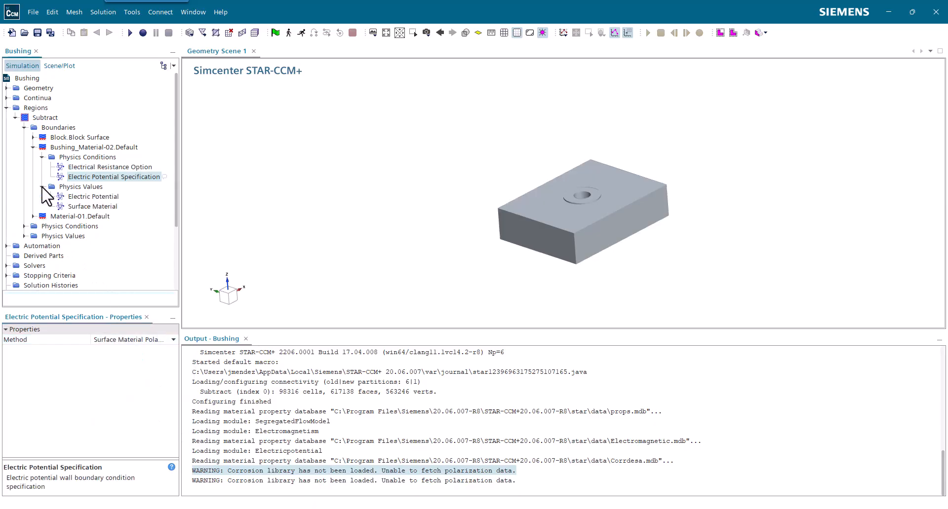
click(89, 207)
click(129, 351)
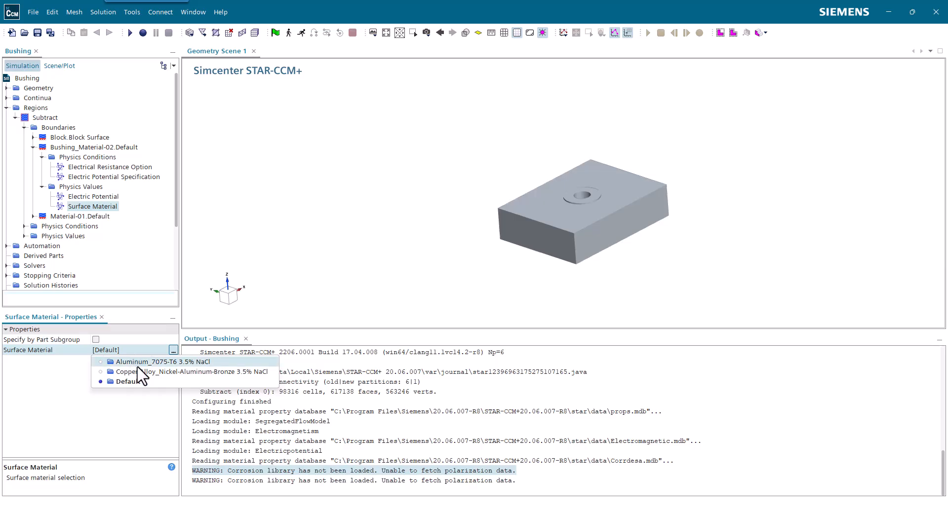
click(188, 373)
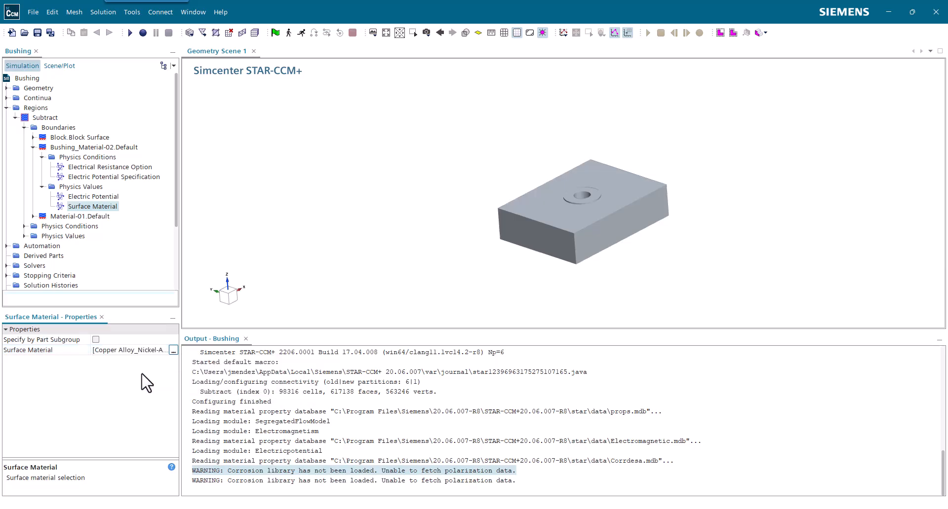
Highlight the Block.Block Surface boundary in the geometry scene and collapse the Regions branch
click(79, 138)
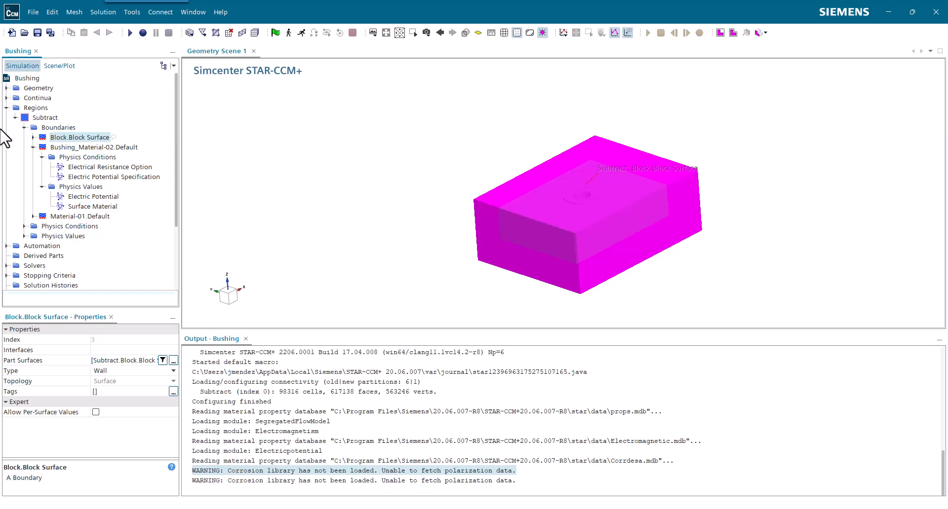
click(24, 128)
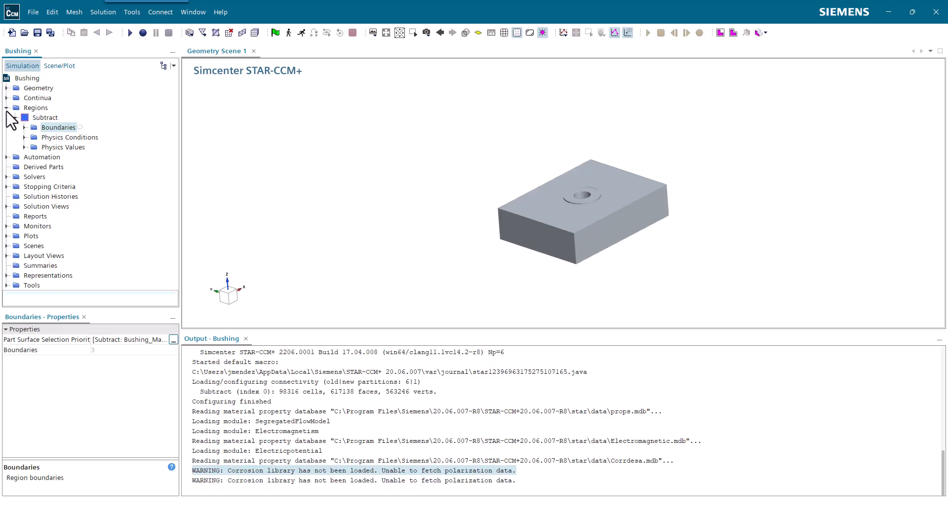
click(6, 108)
Load corrosionanalyzer-ccm.dll from the windows subfolder of the corrdesa folder as the library of the Corrosion solver
click(7, 137)
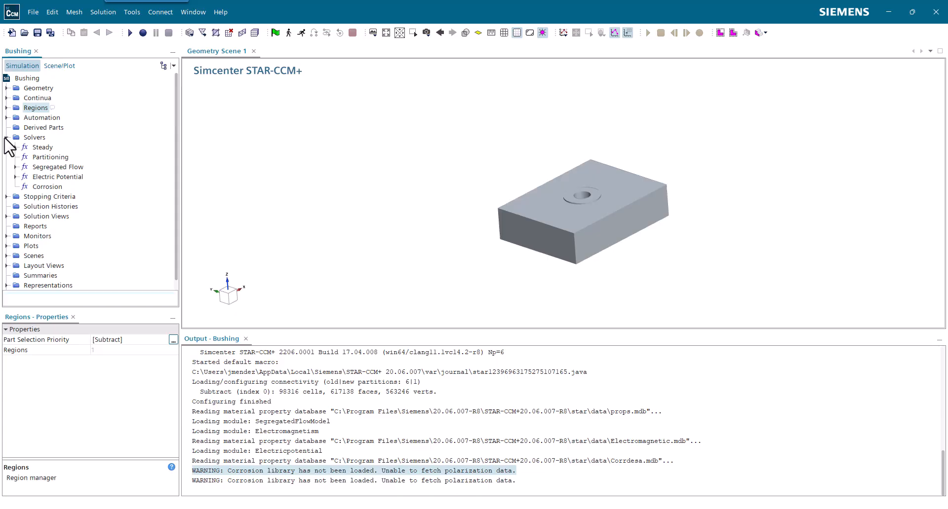
click(54, 189)
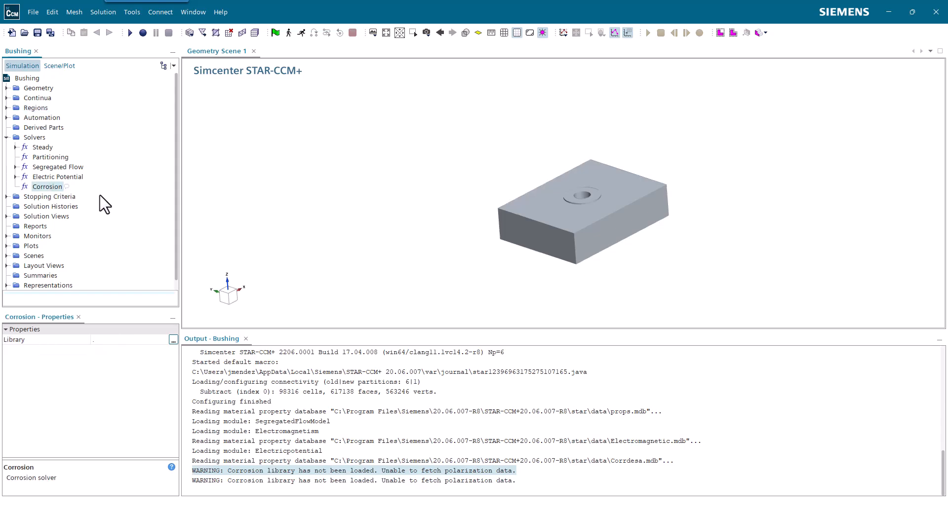
click(174, 340)
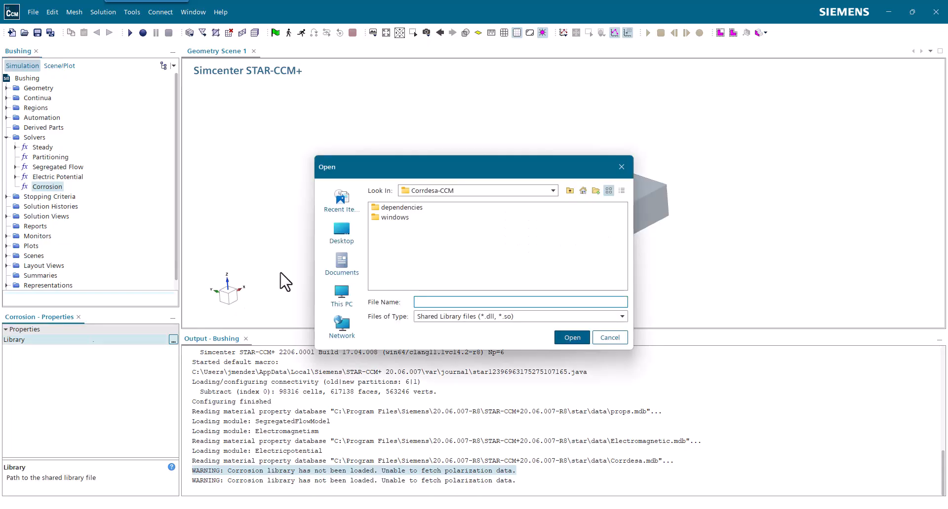
click(553, 191)
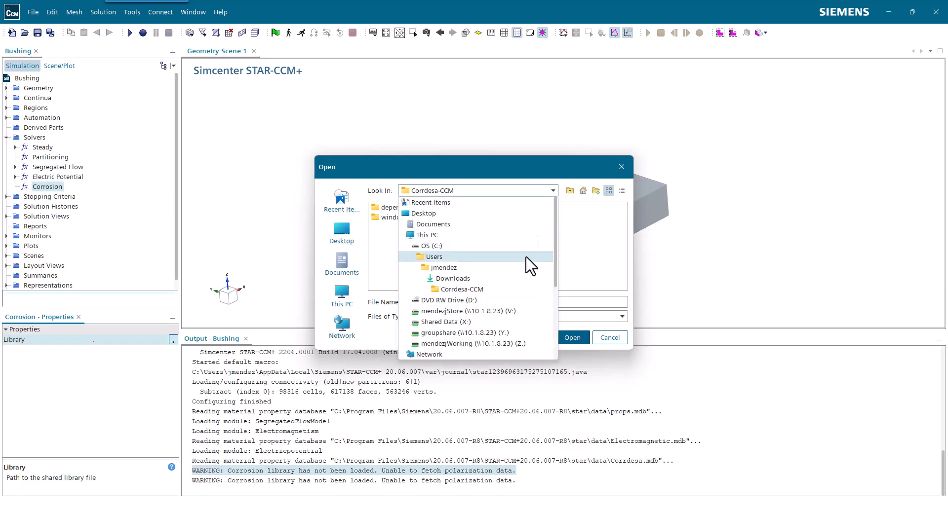
click(521, 268)
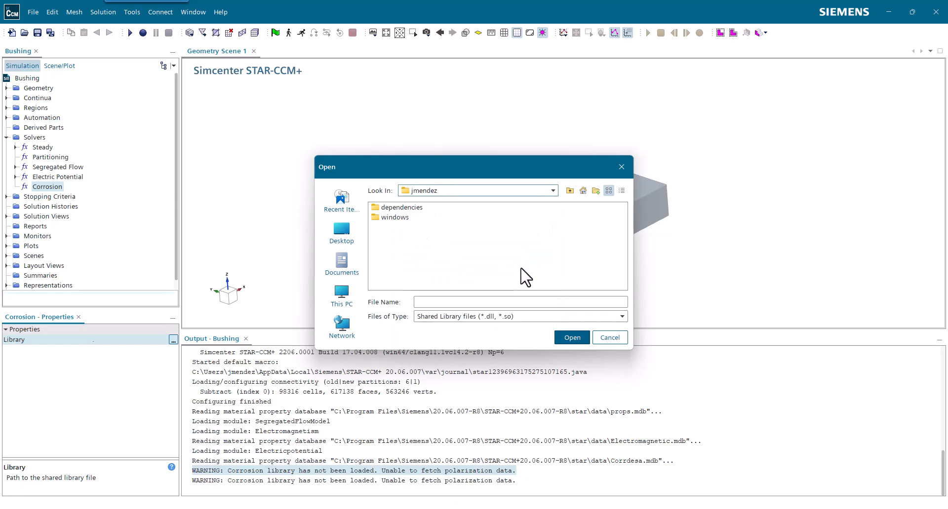
scroll(446, 244, down, 1)
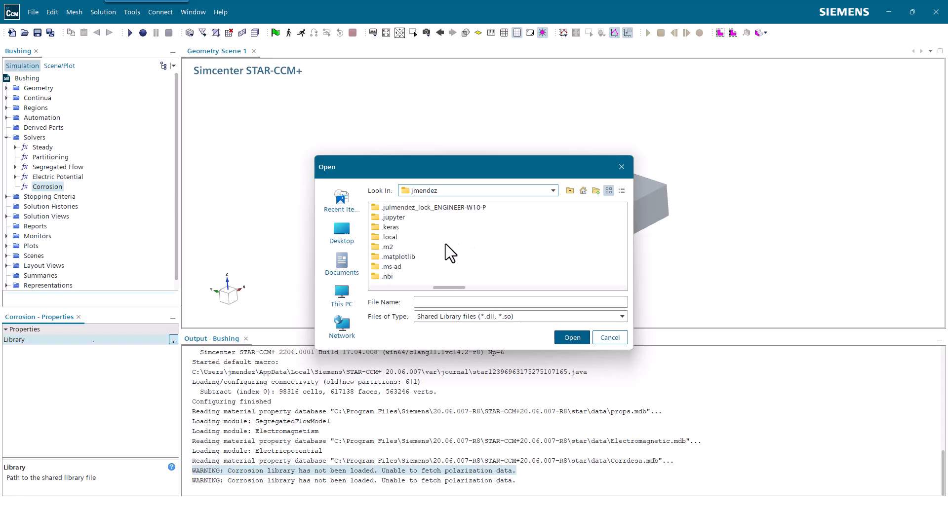
click(385, 238)
key(c)
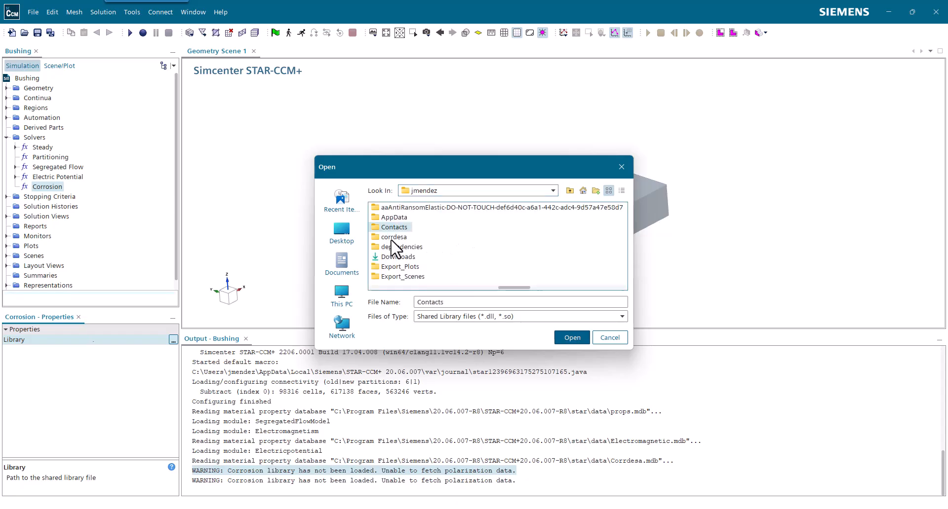
double_click(390, 238)
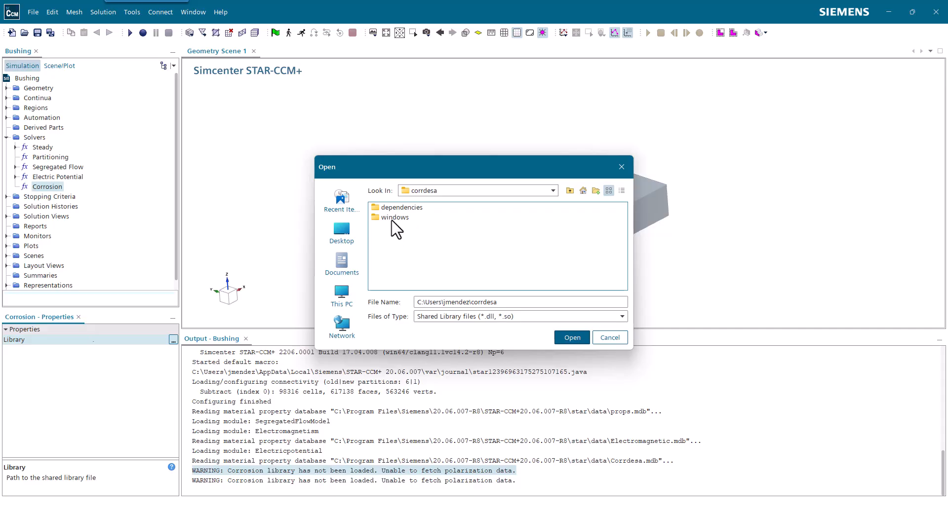
double_click(395, 219)
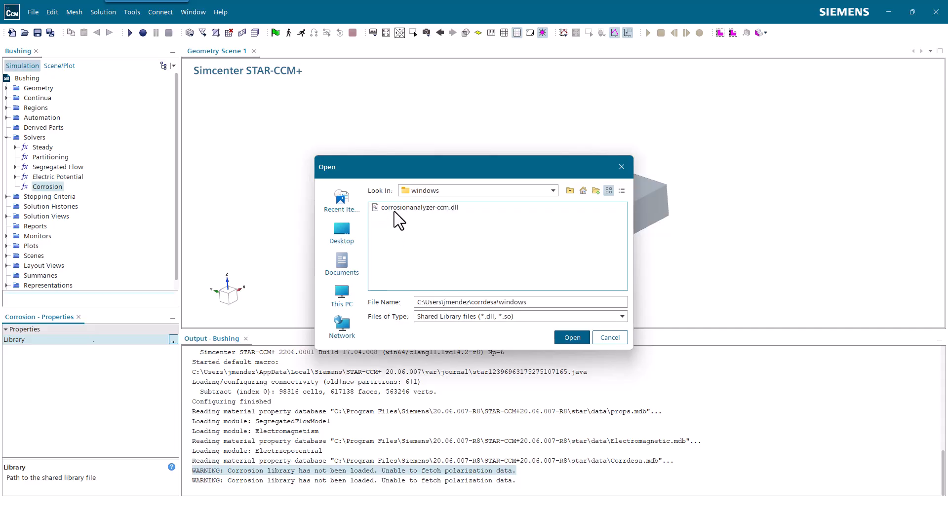
click(393, 209)
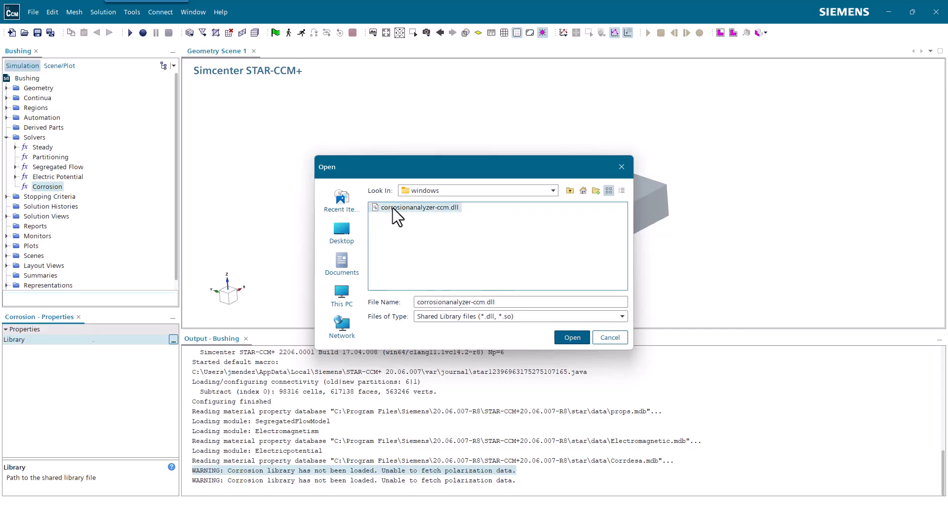
click(567, 339)
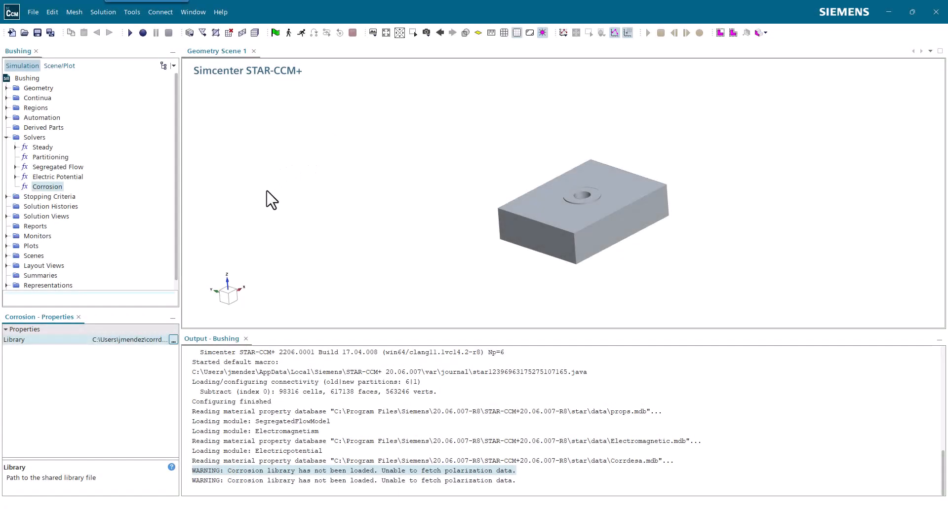
click(173, 340)
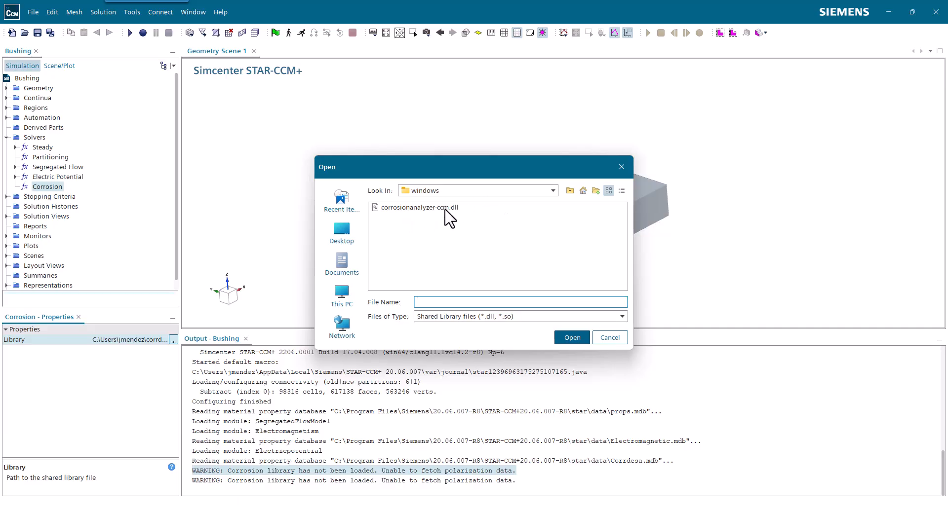
click(445, 209)
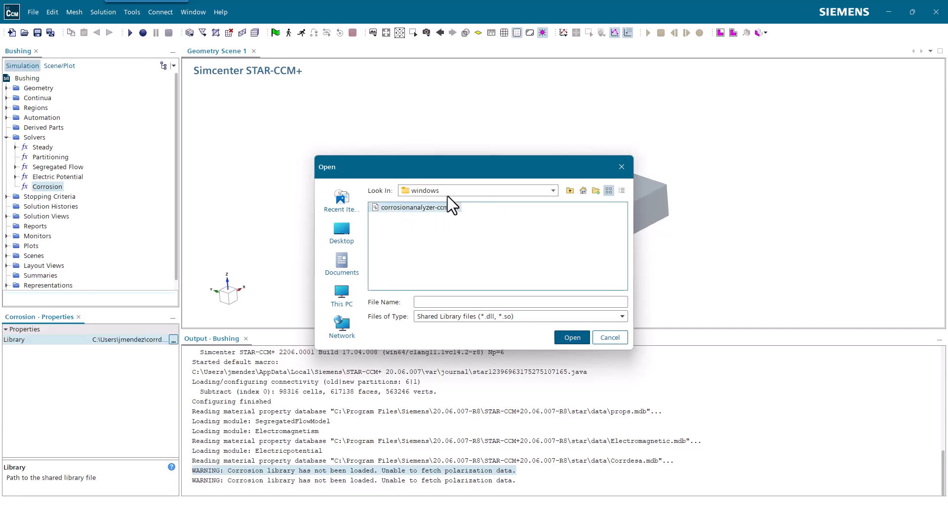
click(612, 342)
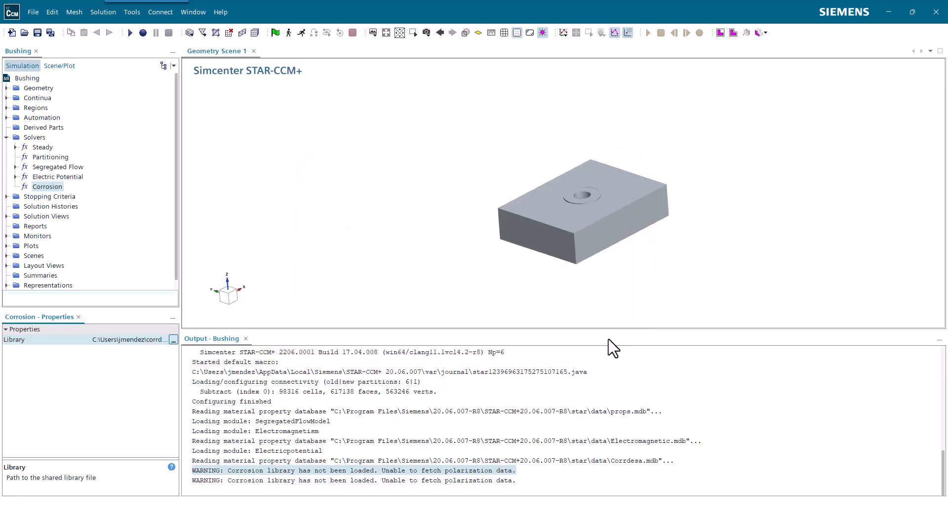
Switch to File Explorer and examine the corrdesa folder's windows and dependencies subfolders and its license.cdtsl file
key(alt+Tab)
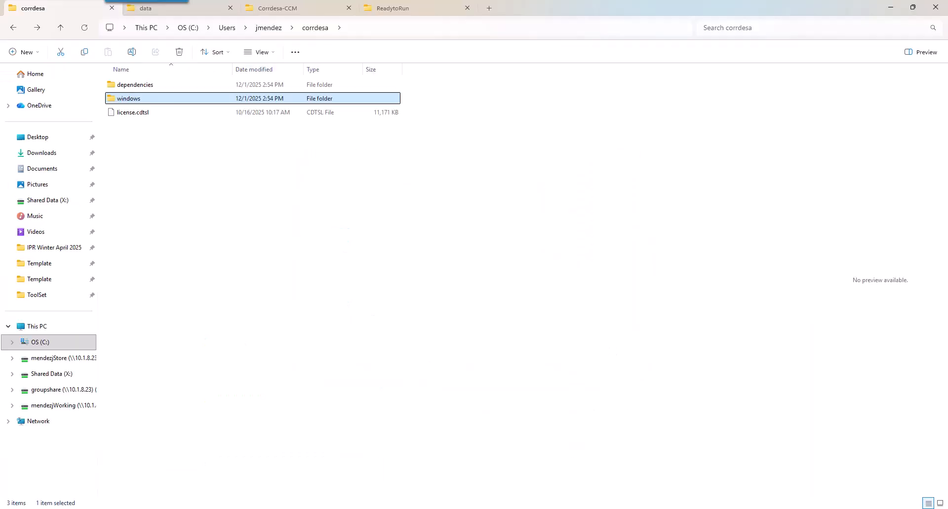
double_click(153, 100)
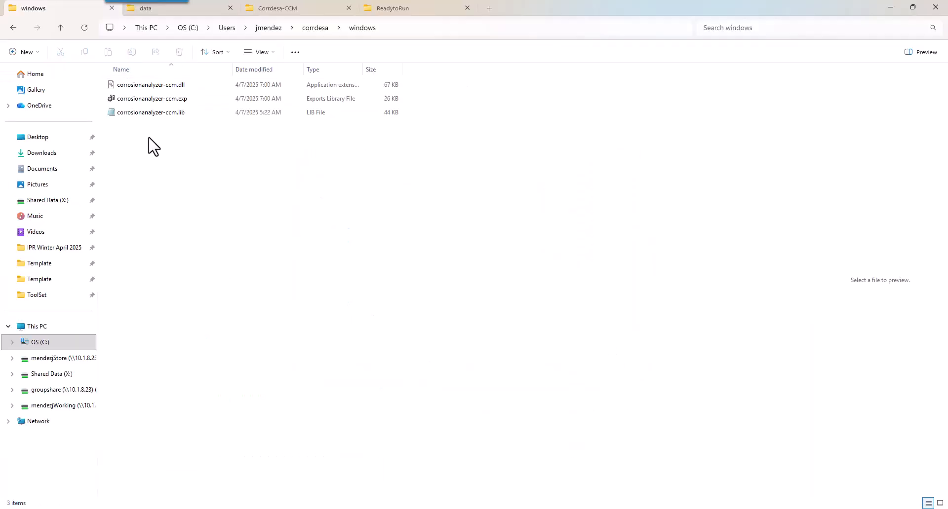
click(155, 86)
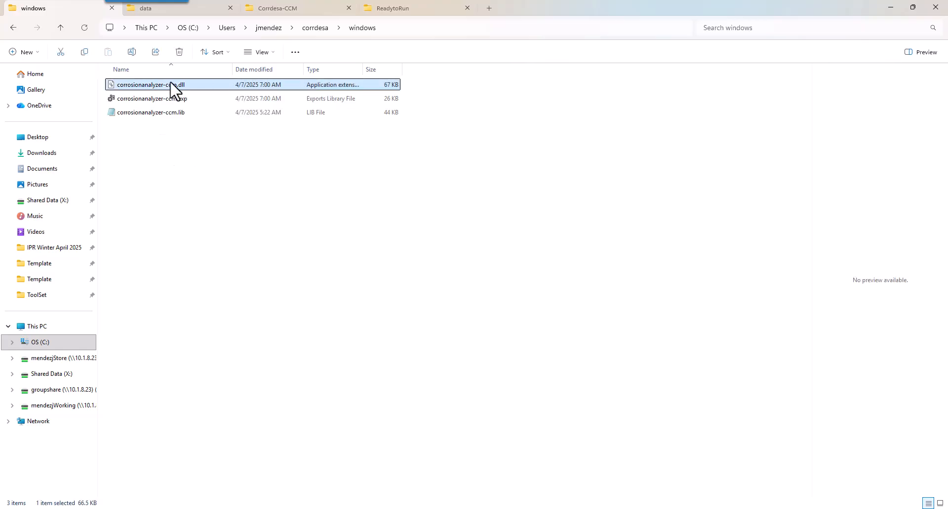
key(alt+Up)
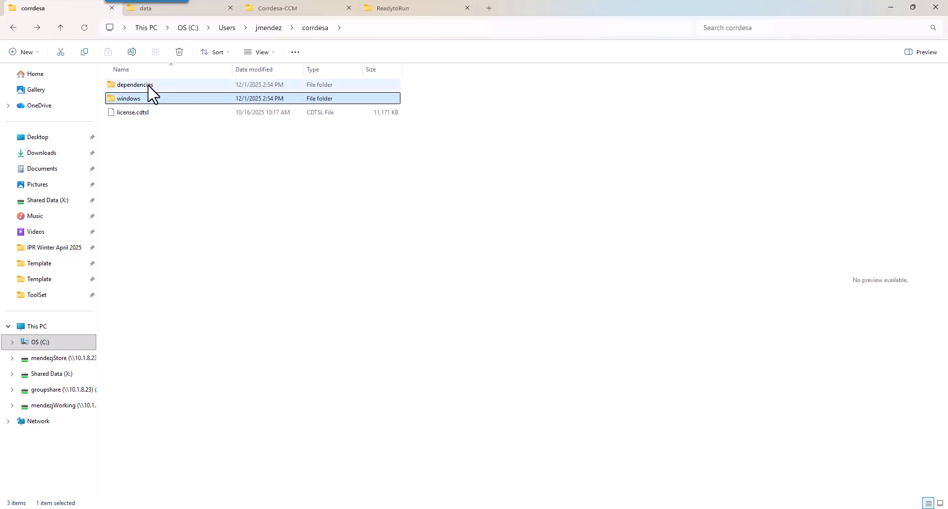
double_click(148, 87)
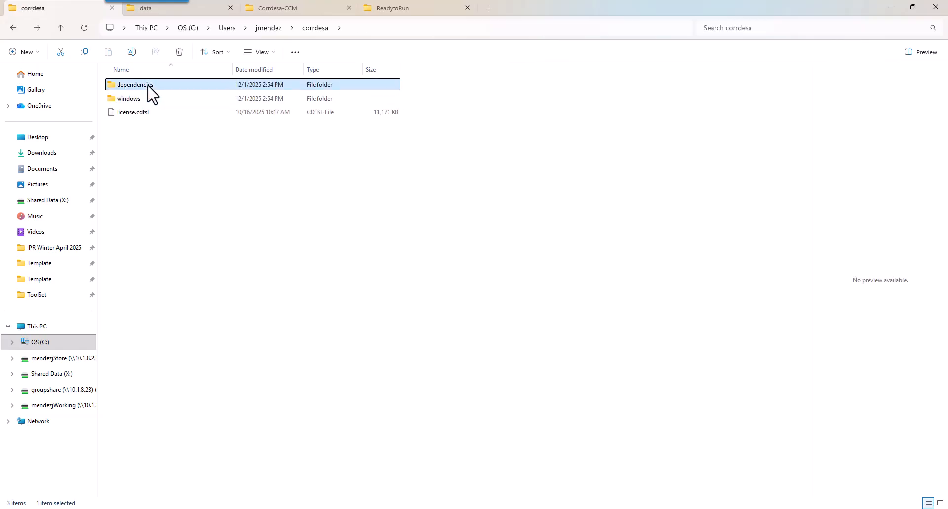
click(13, 28)
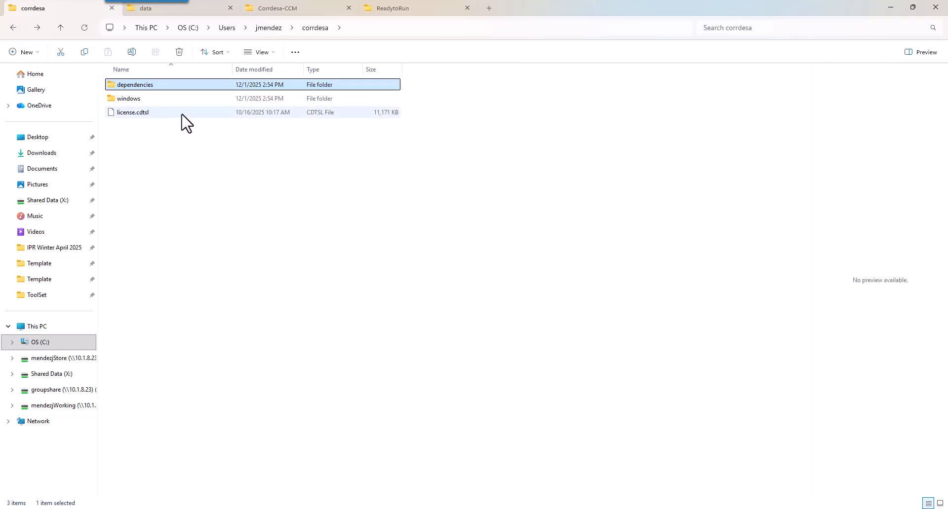
click(146, 113)
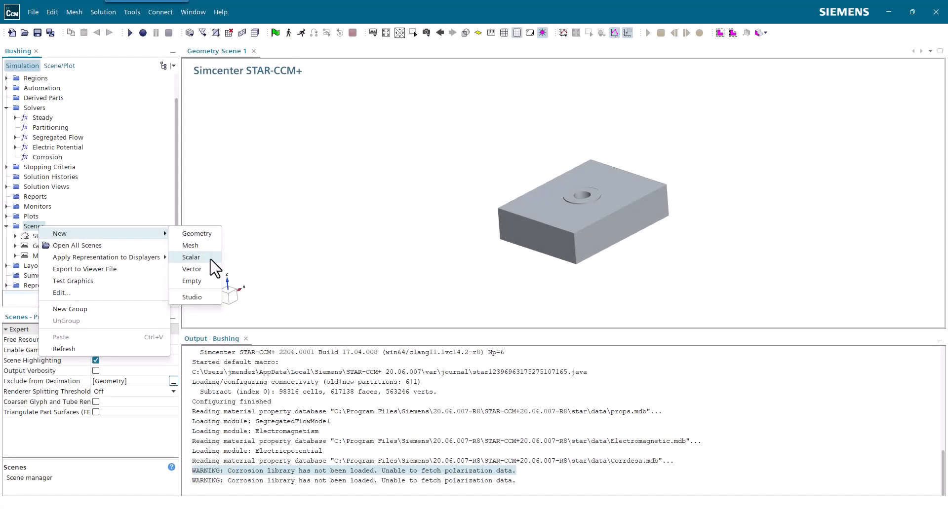
Switch back to Simcenter STAR-CCM+ and create a new scalar scene
click(210, 260)
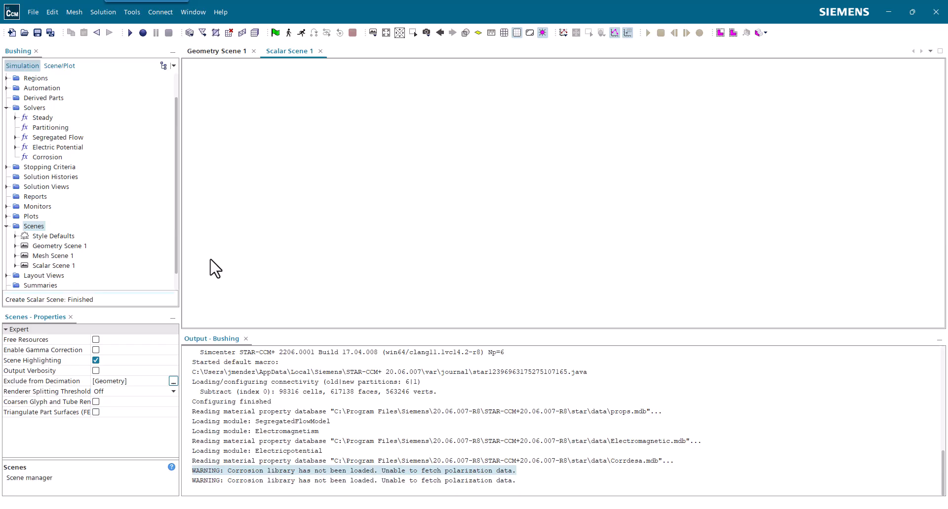
Rename the new scalar scene as Corrosion Rate
click(53, 265)
key(F2)
text(Co)
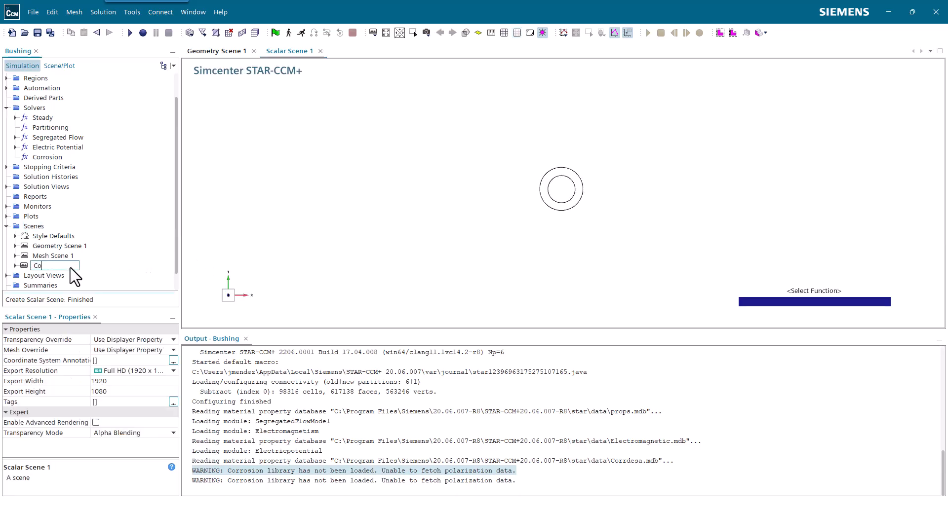
text(rrosion Rate)
key(Return)
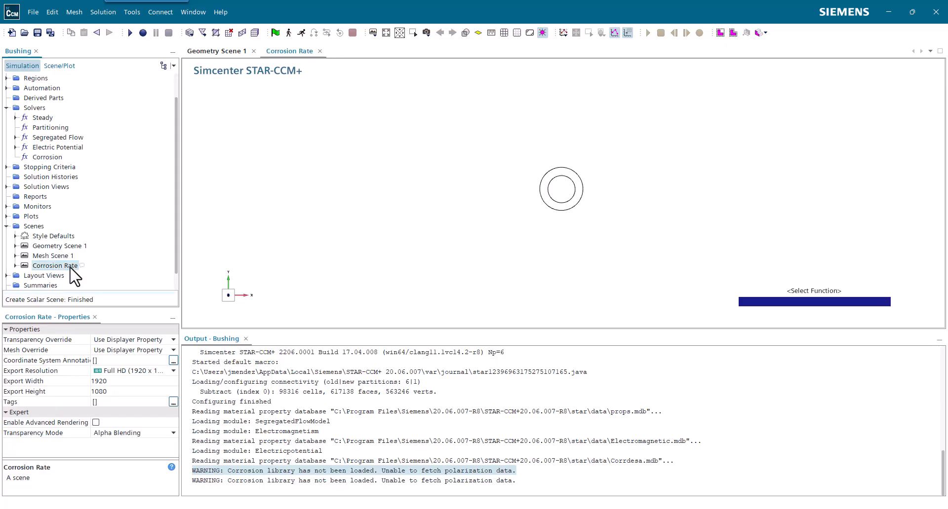
Hide the Outline 1 displayer in the Corrosion Rate scene
click(15, 266)
scroll(52, 262, down, 1)
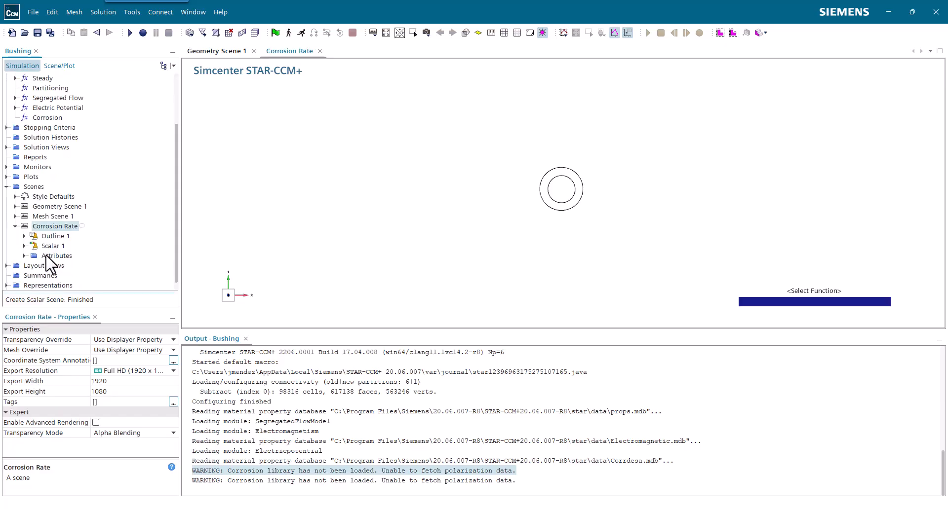
click(49, 247)
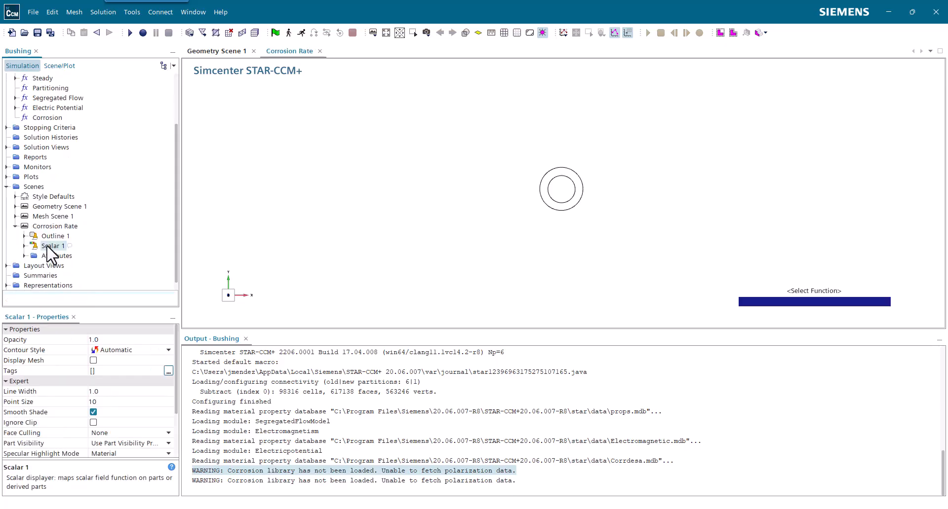
scroll(47, 247, down, 1)
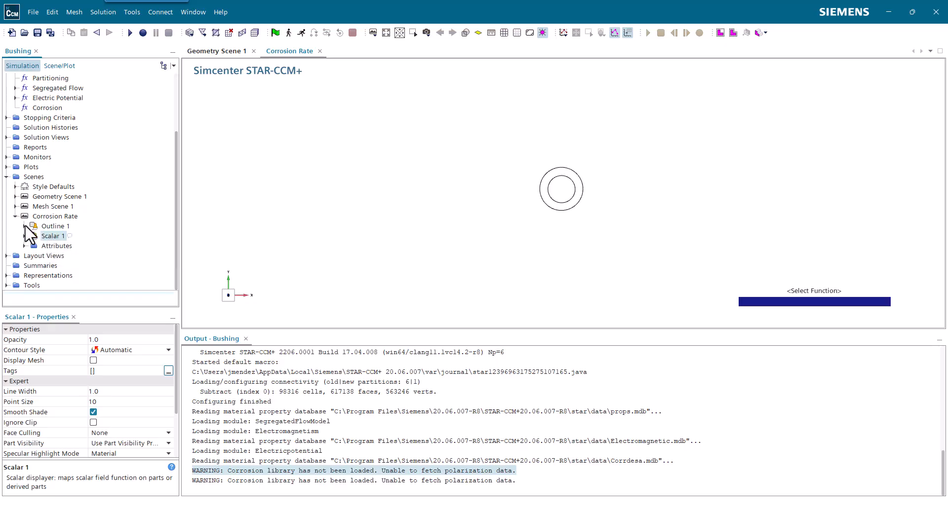
click(34, 226)
click(43, 236)
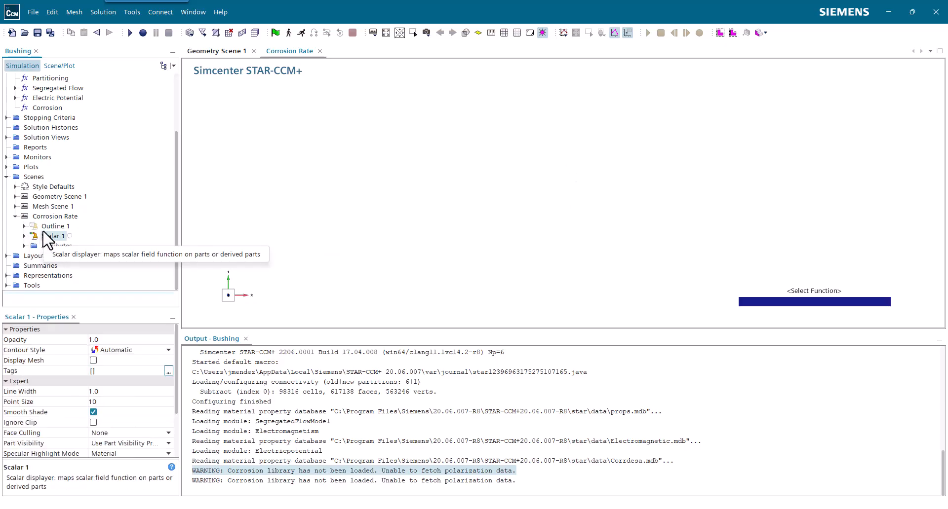
Add a second scalar displayer to the Corrosion Rate scene
right_click(43, 216)
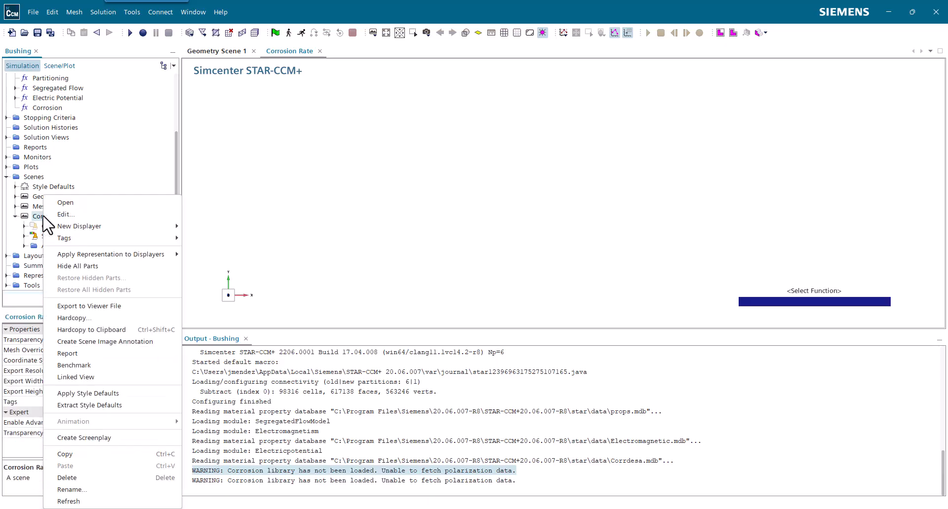
mouse_move(139, 226)
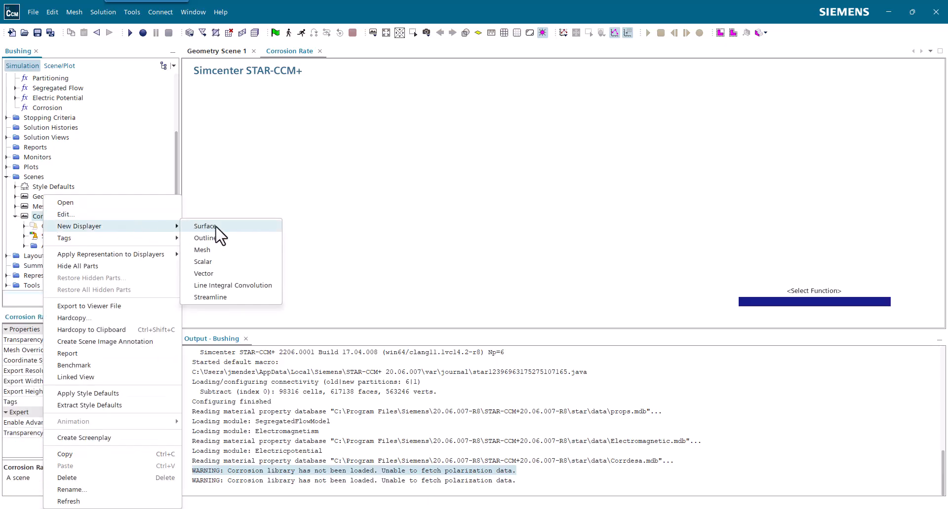
click(245, 262)
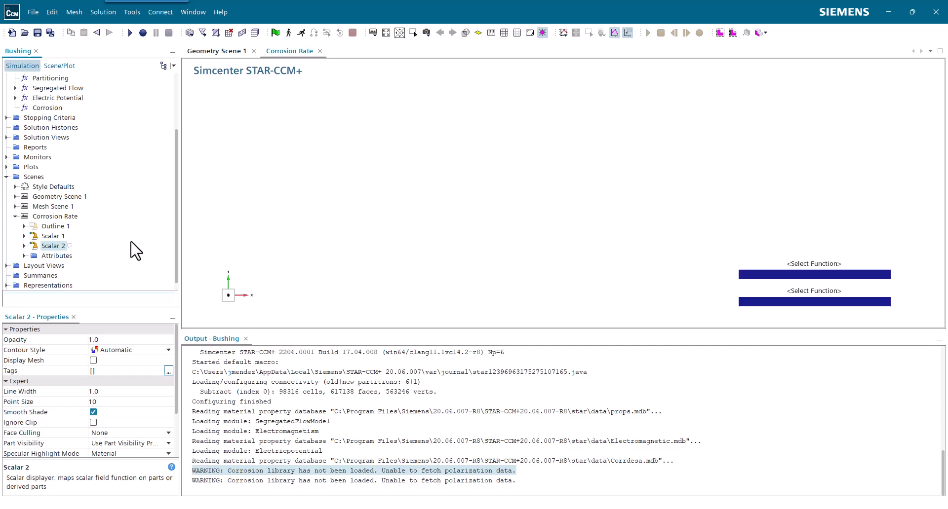
Assign the Bushing_Material-02.Default boundary as the part of the Scalar 1 displayer
click(52, 237)
click(23, 236)
click(58, 237)
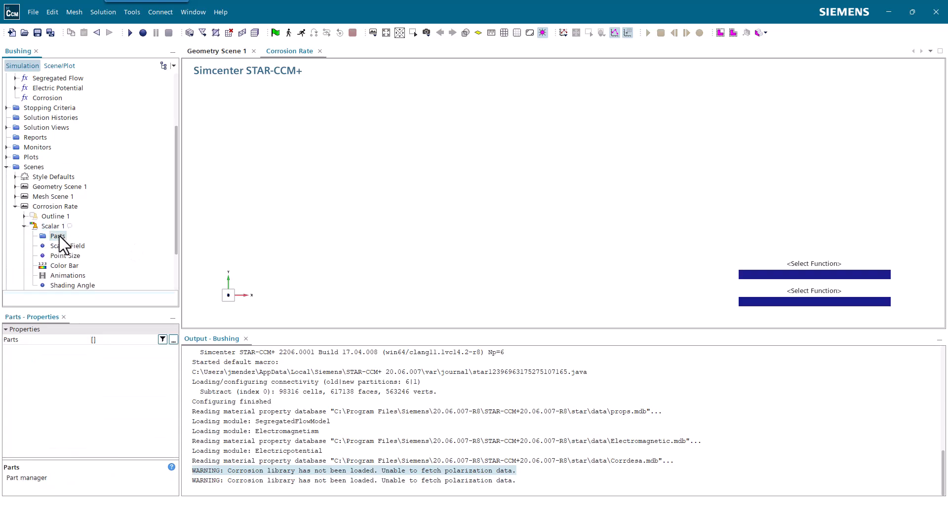
click(106, 341)
click(107, 341)
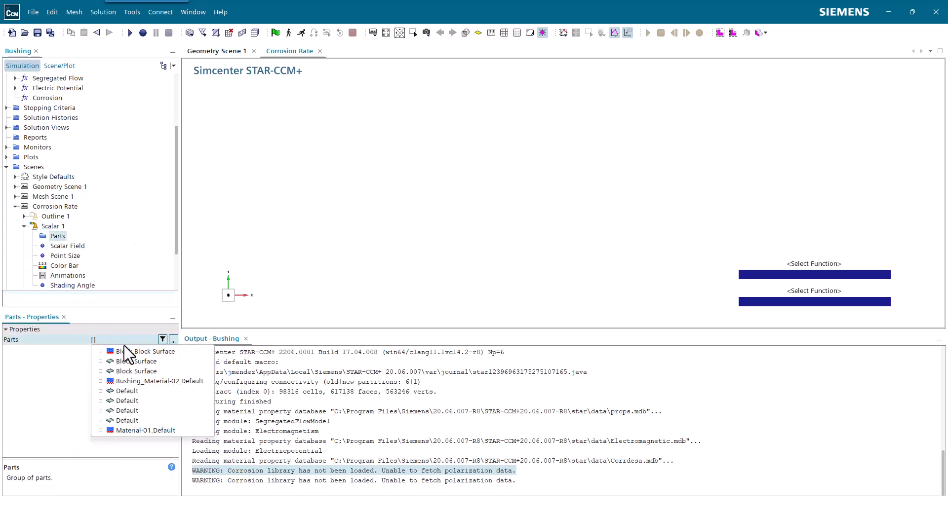
click(189, 381)
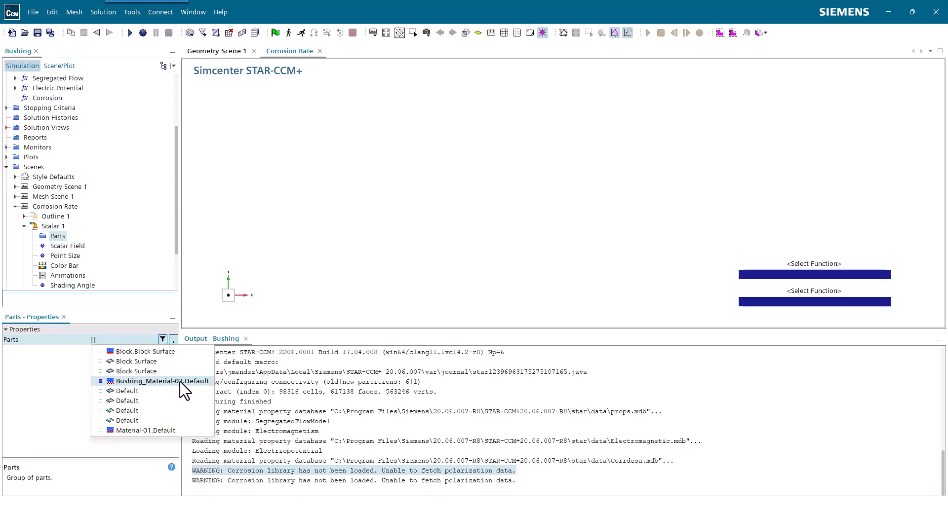
click(130, 250)
Set the Scalar 1 displayer's field function to Corrosion Rate with units of um/year
click(66, 246)
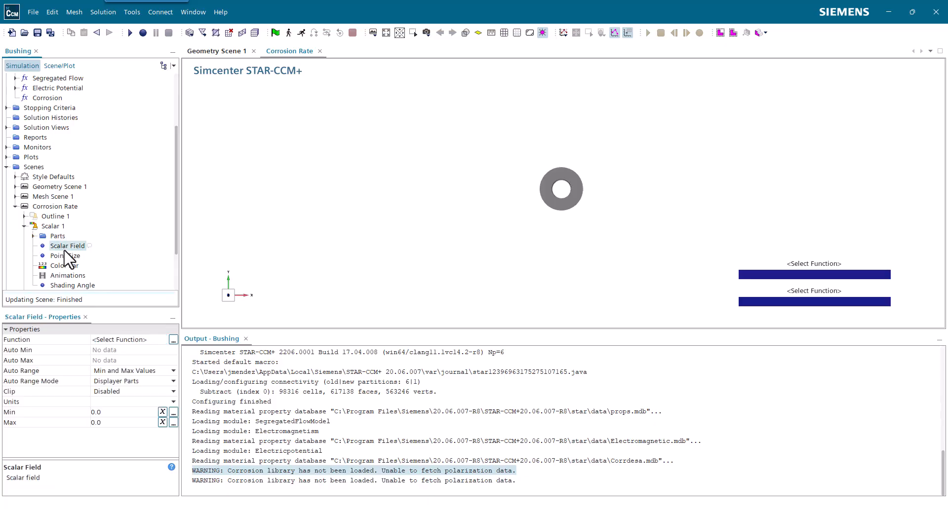
click(119, 340)
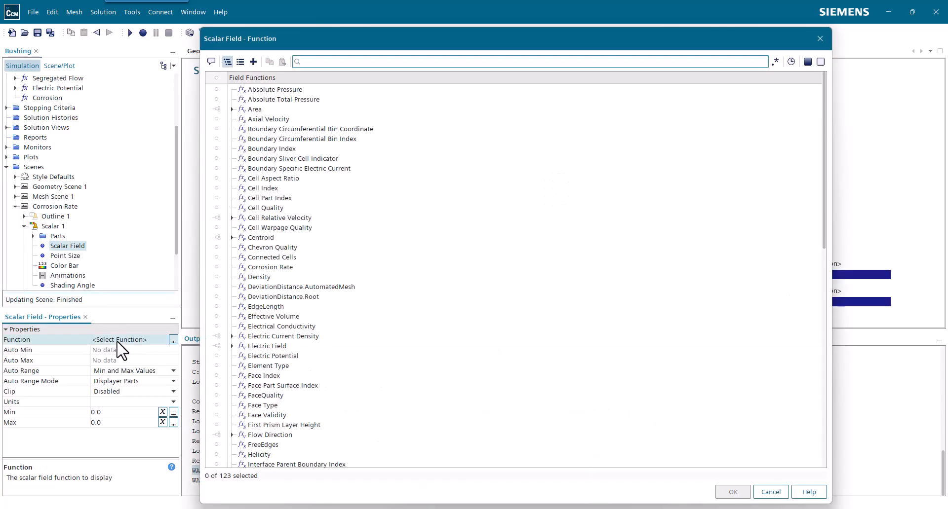
text(Corr)
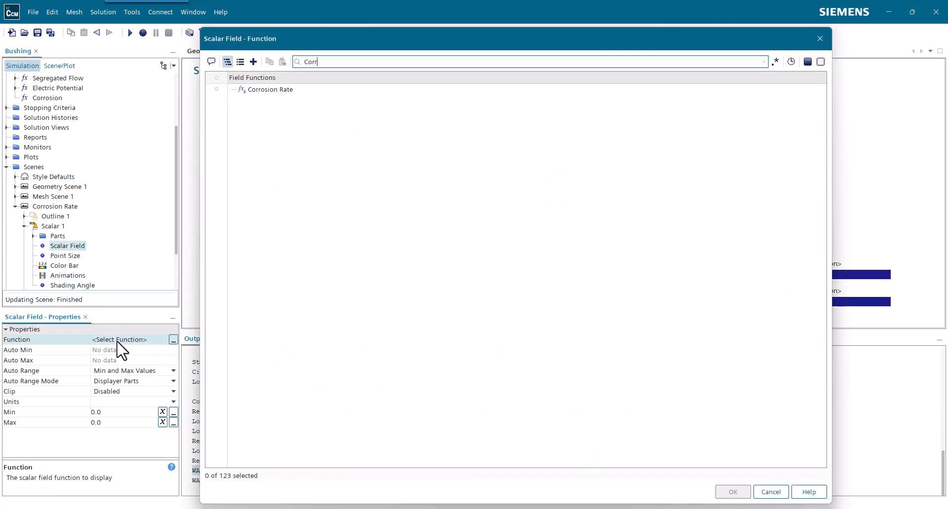
click(250, 91)
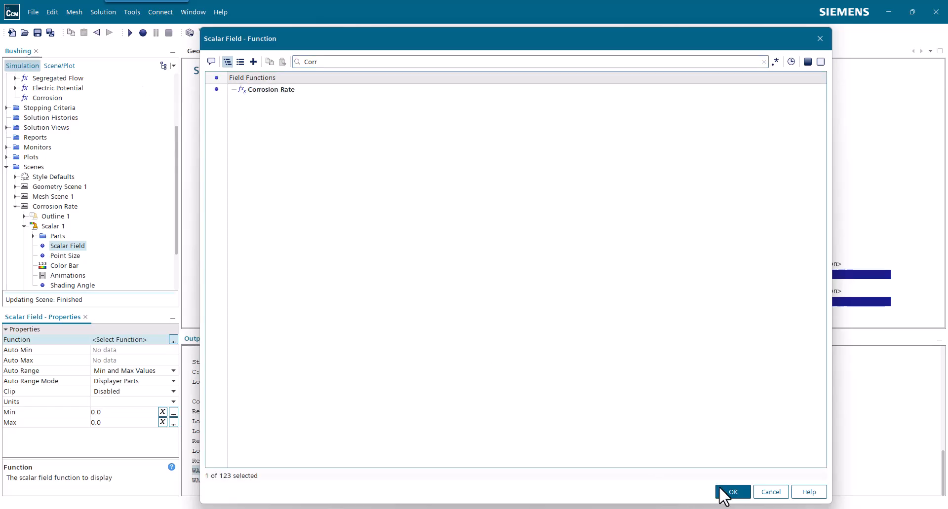
click(729, 492)
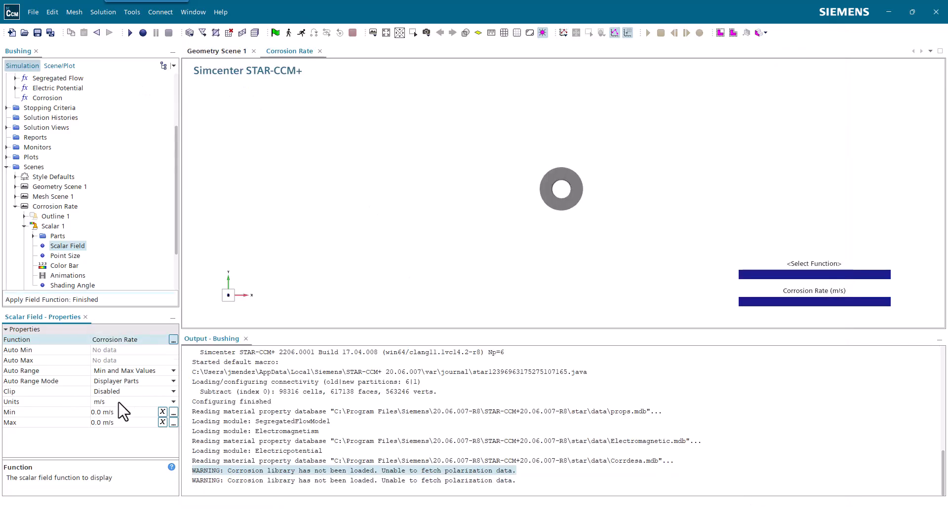
click(119, 403)
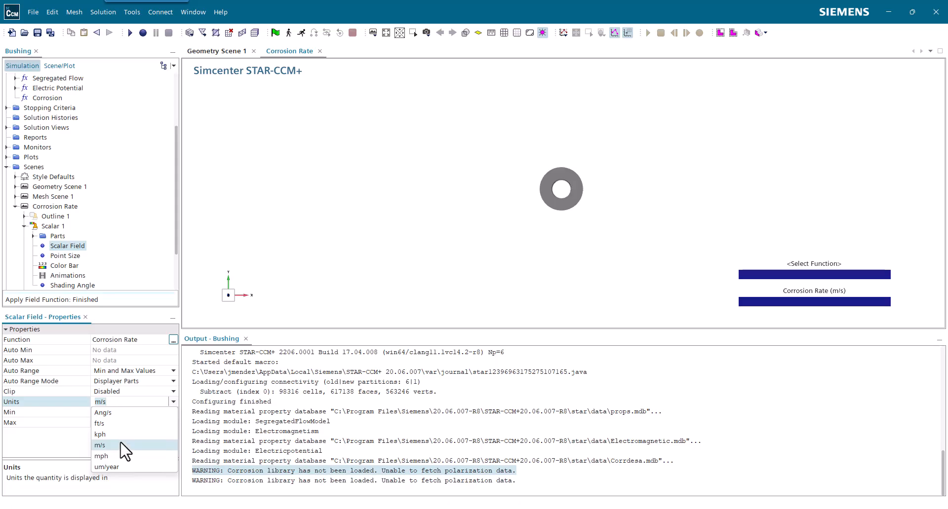
click(121, 466)
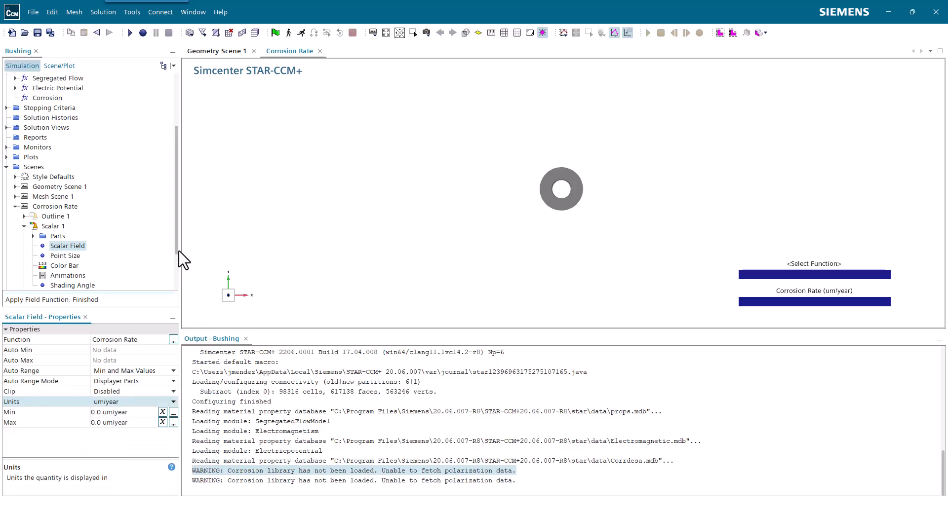
Assign the Material-01.Default boundary as the part of the Scalar 2 displayer
drag(177, 251, 177, 270)
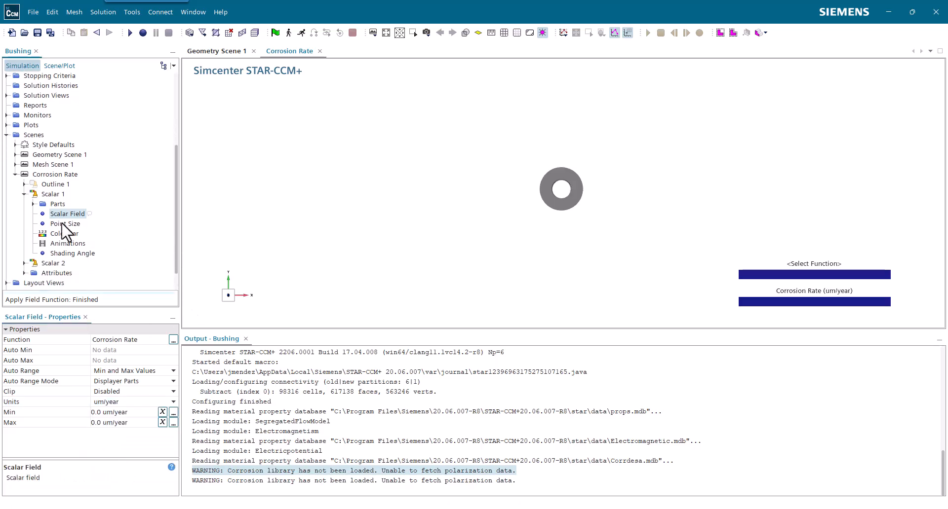
click(24, 195)
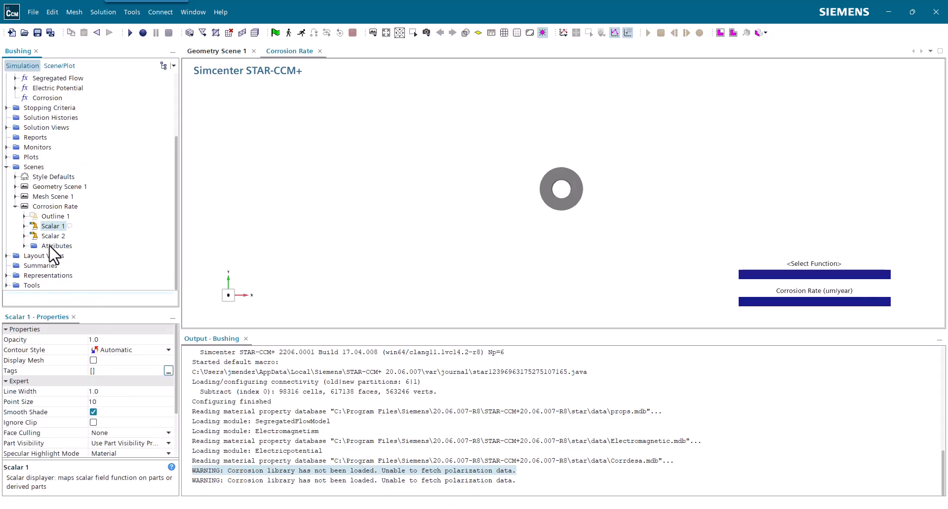
click(24, 236)
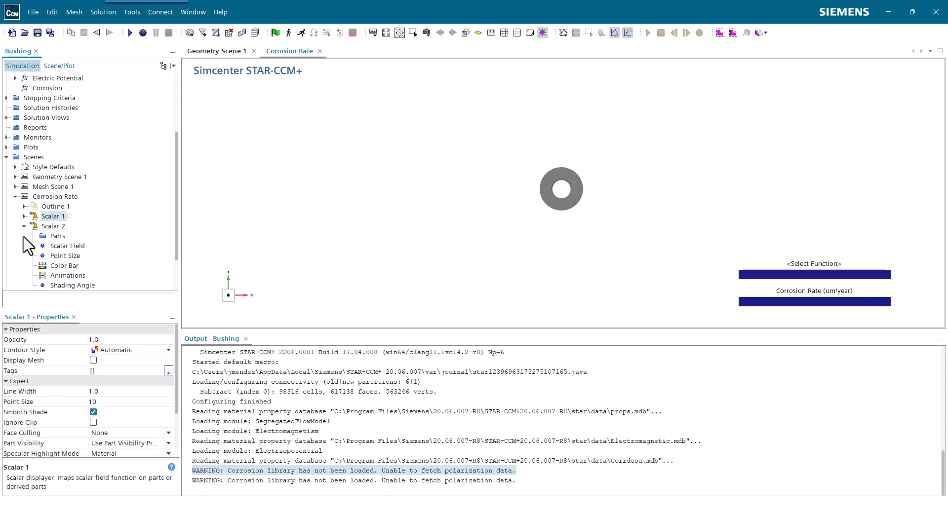
click(58, 236)
click(127, 340)
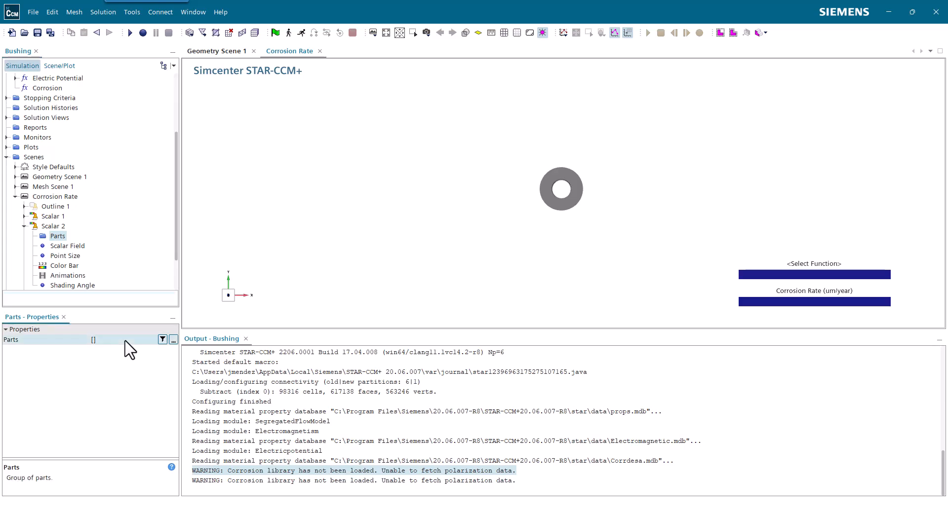
click(135, 431)
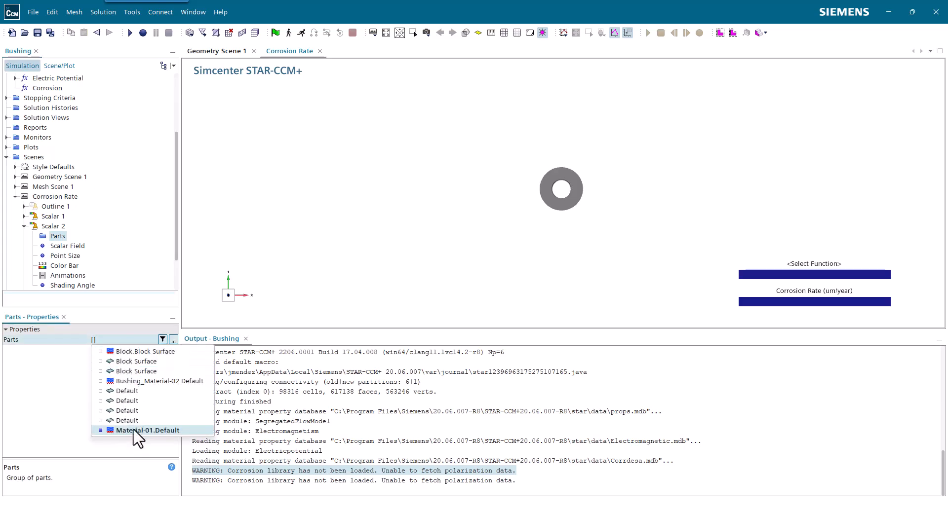
click(117, 286)
Check which parts are assigned to the Scalar 1 and Scalar 2 displayers
click(24, 216)
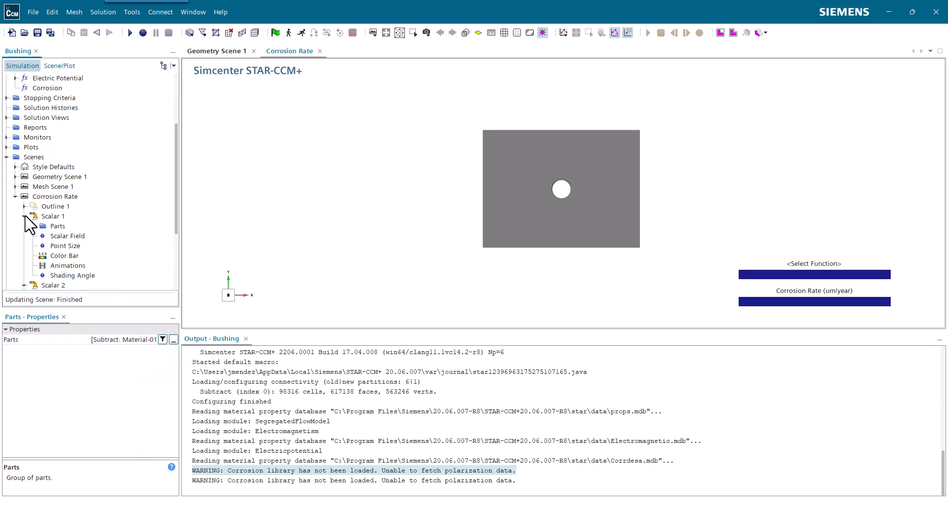
click(46, 226)
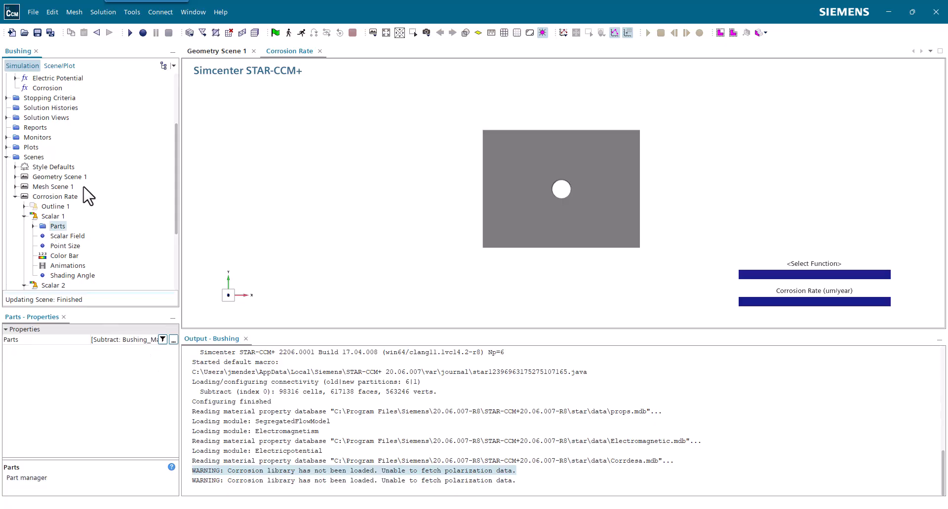
scroll(88, 203, down, 2)
click(58, 237)
scroll(63, 240, down, 2)
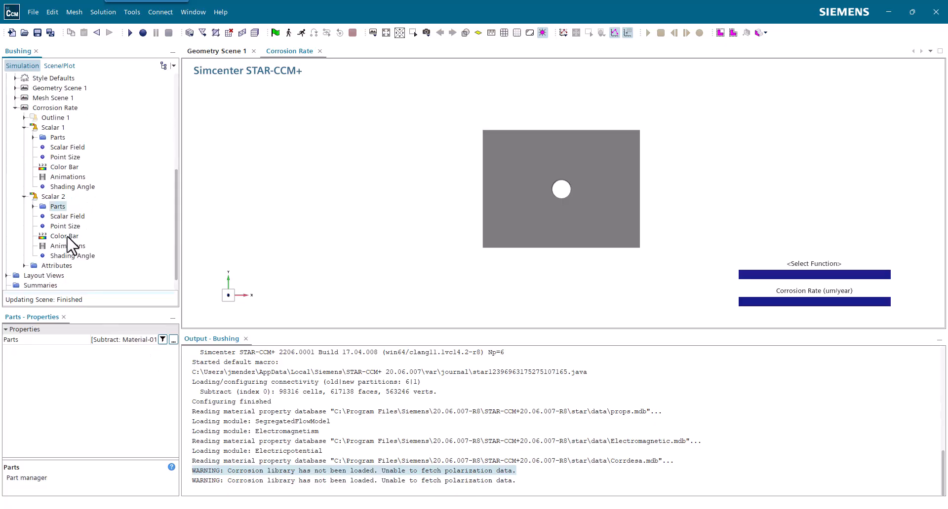
Set the Scalar 2 displayer's field function to Corrosion Rate with units of um/year
click(68, 196)
click(133, 341)
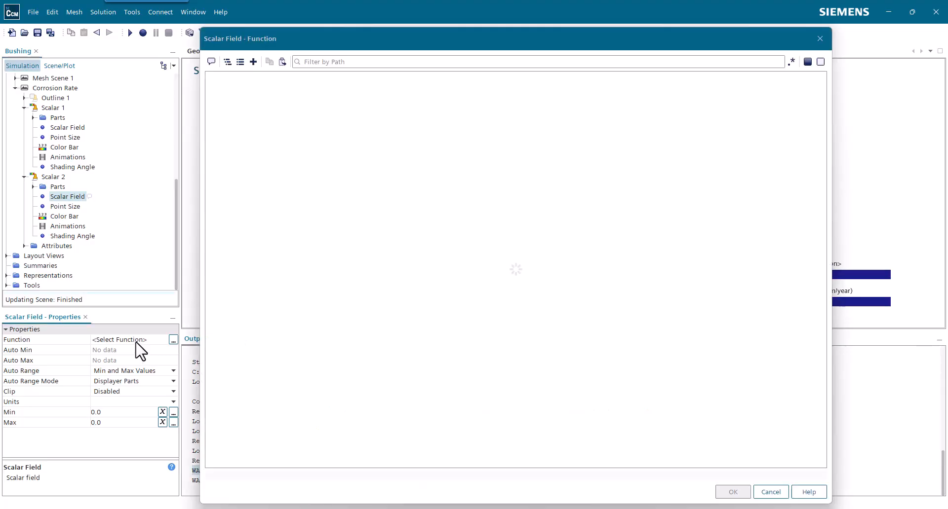
text(Corro)
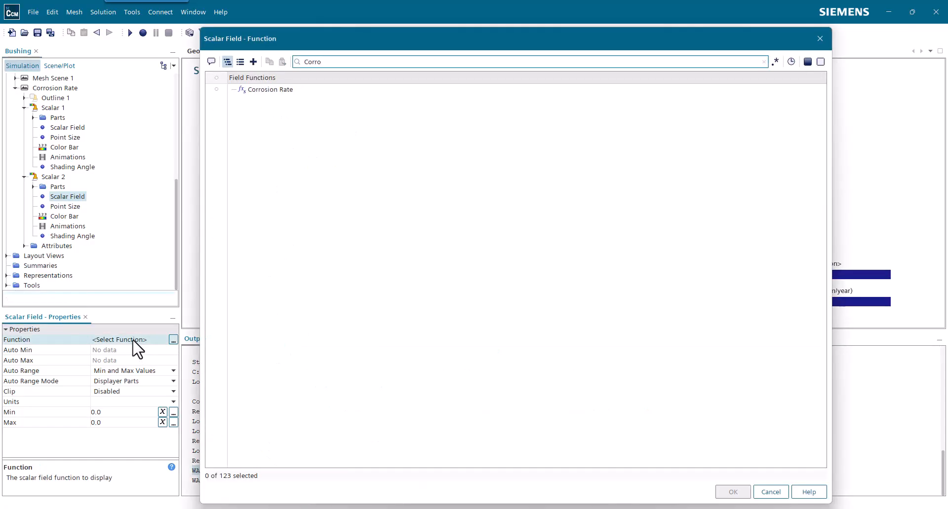
click(270, 89)
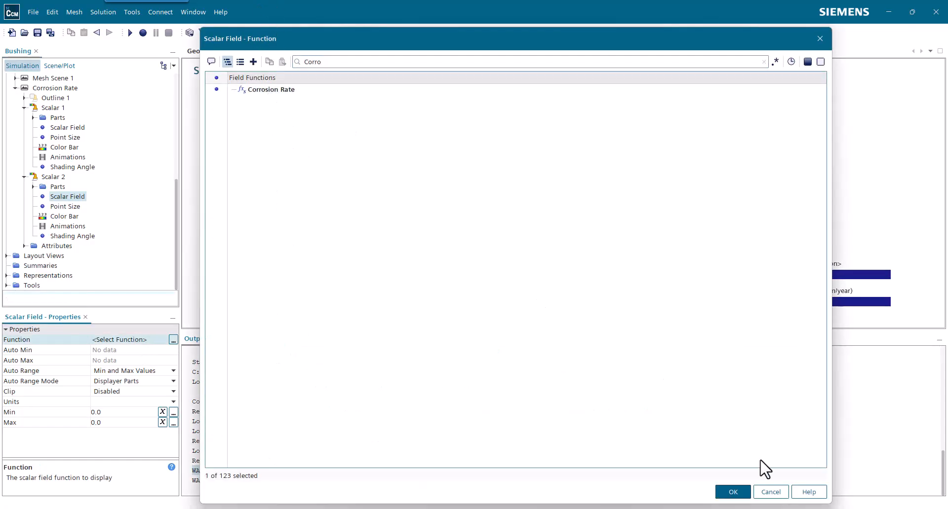
click(735, 493)
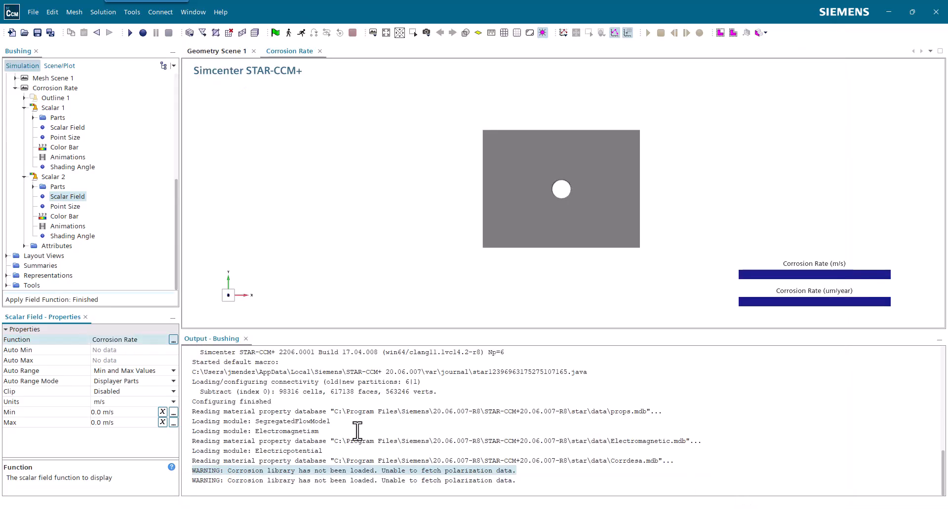
click(127, 403)
click(119, 467)
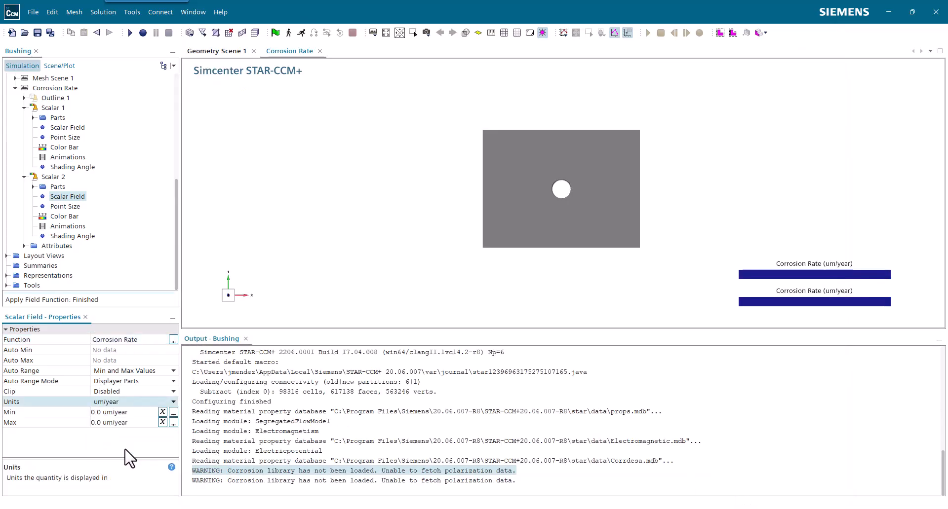
Collapse the Corrosion Rate scene and the Scenes branch, and select the Reports node
scroll(30, 173, up, 4)
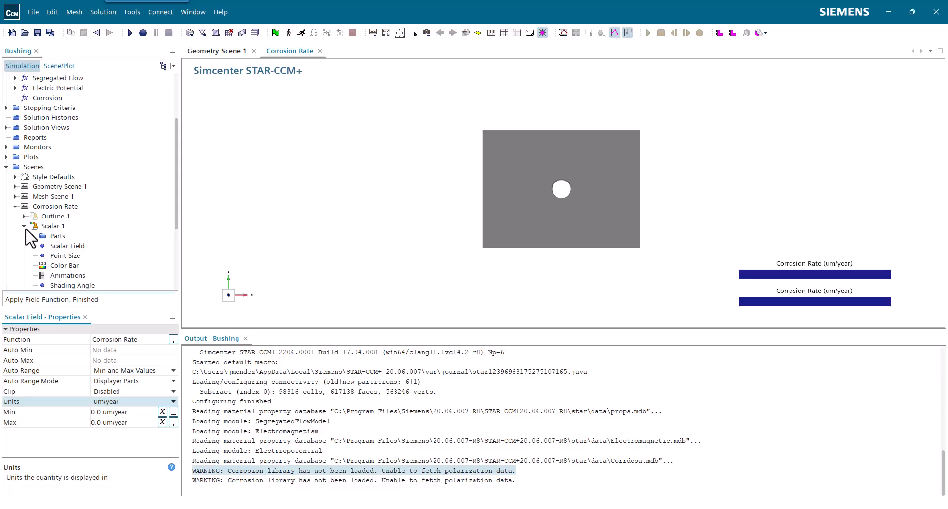
click(24, 227)
click(15, 207)
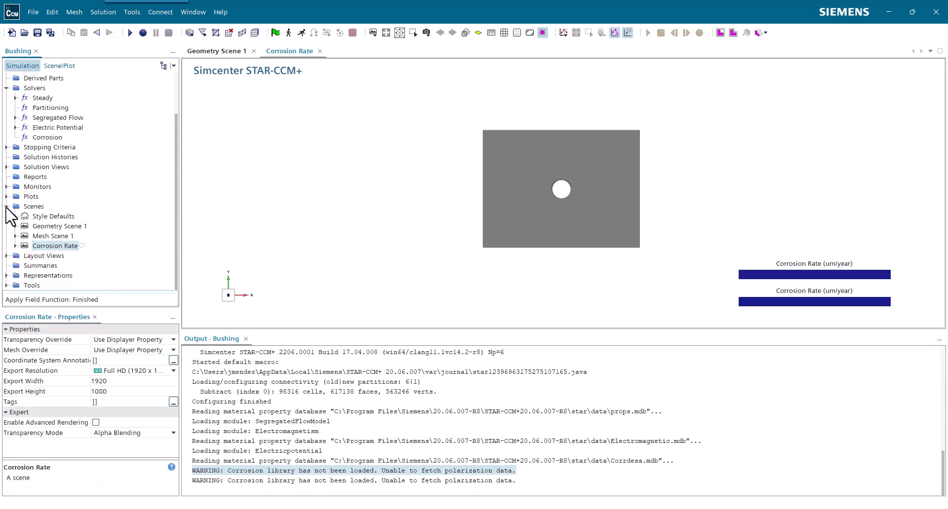
click(7, 194)
click(37, 218)
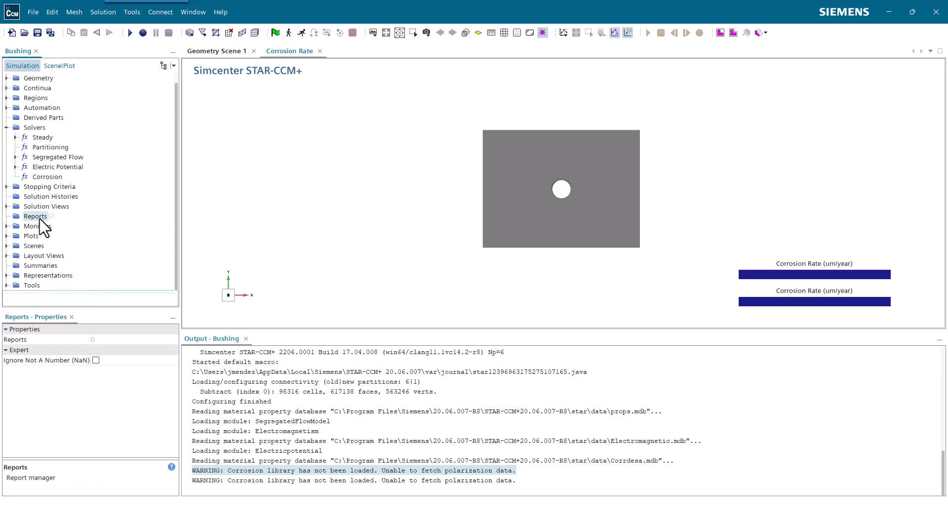
Create a new Surface Integral report under the Metrics category
right_click(39, 219)
mouse_move(48, 223)
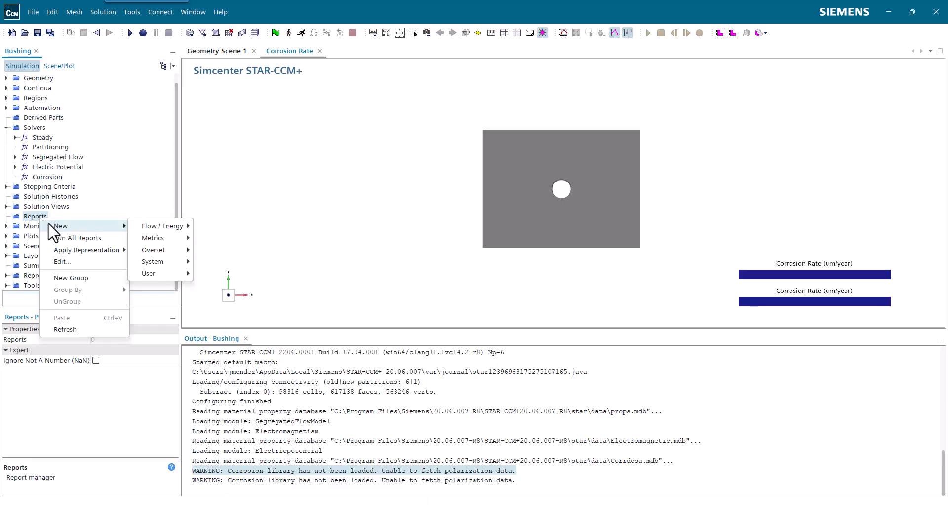
mouse_move(162, 272)
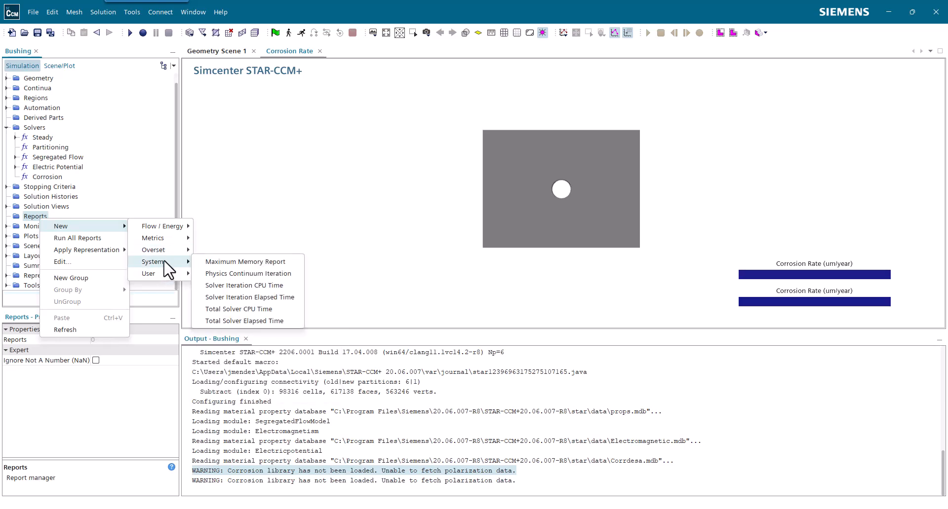
mouse_move(169, 240)
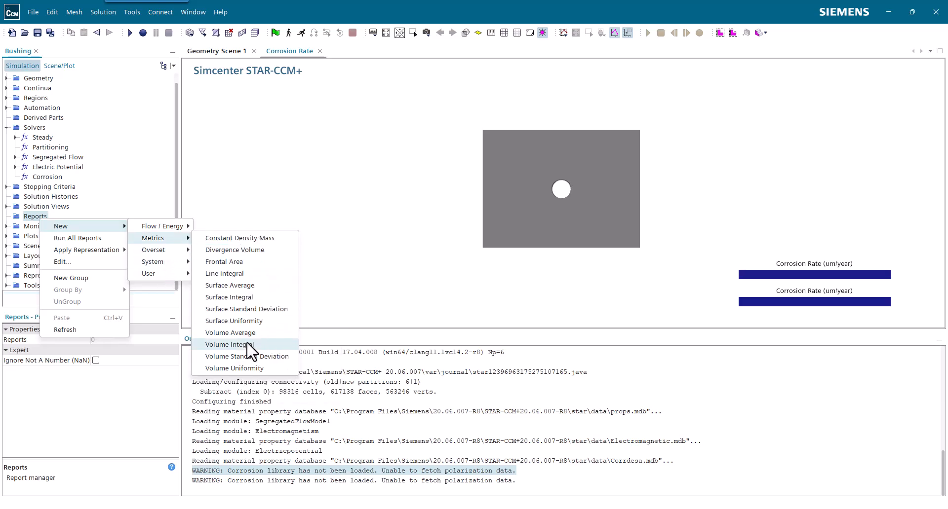
click(265, 297)
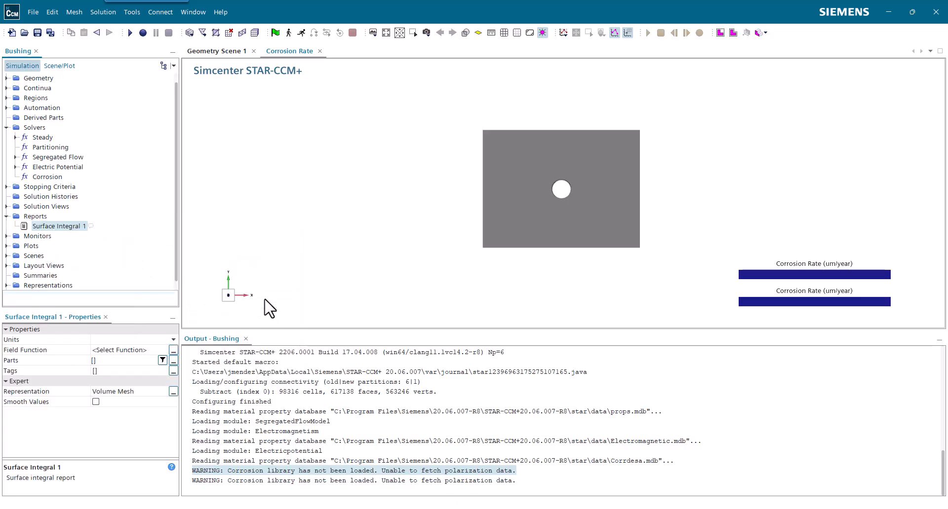
Set the Surface Integral report's field function to Boundary Specific Electric Current
click(143, 351)
text(boun)
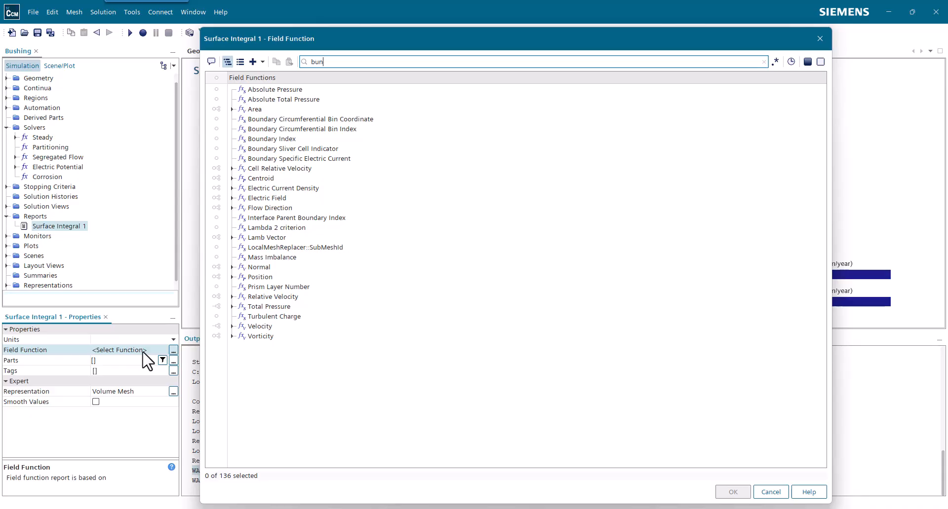
key(BackSpace)
key(BackSpace)
text(oun)
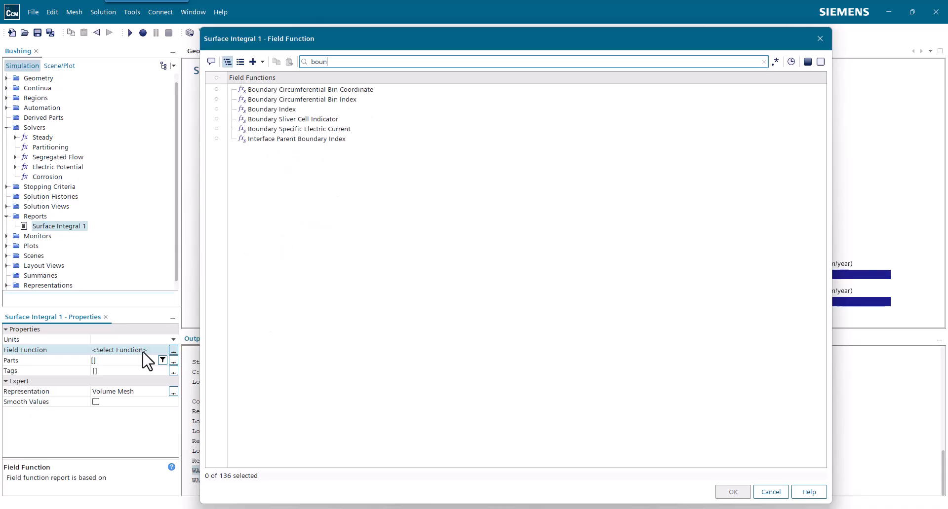
click(500, 275)
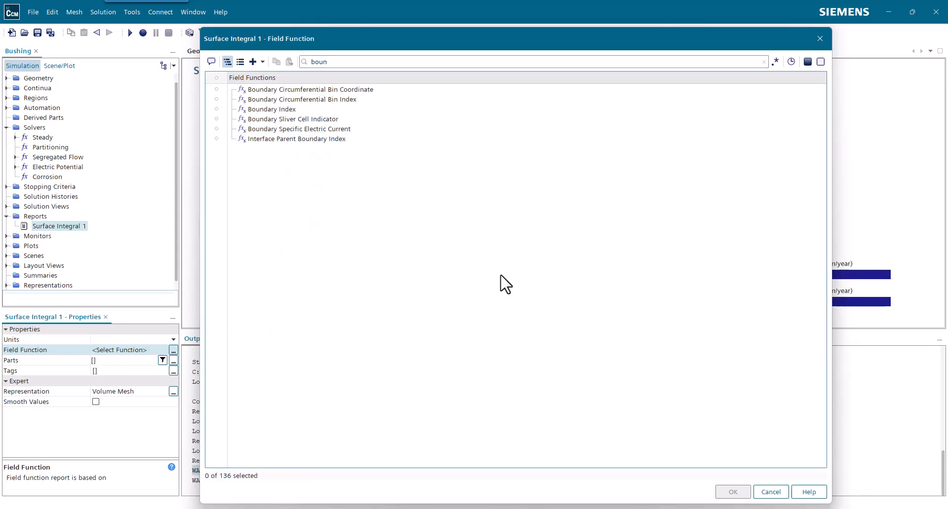
click(328, 129)
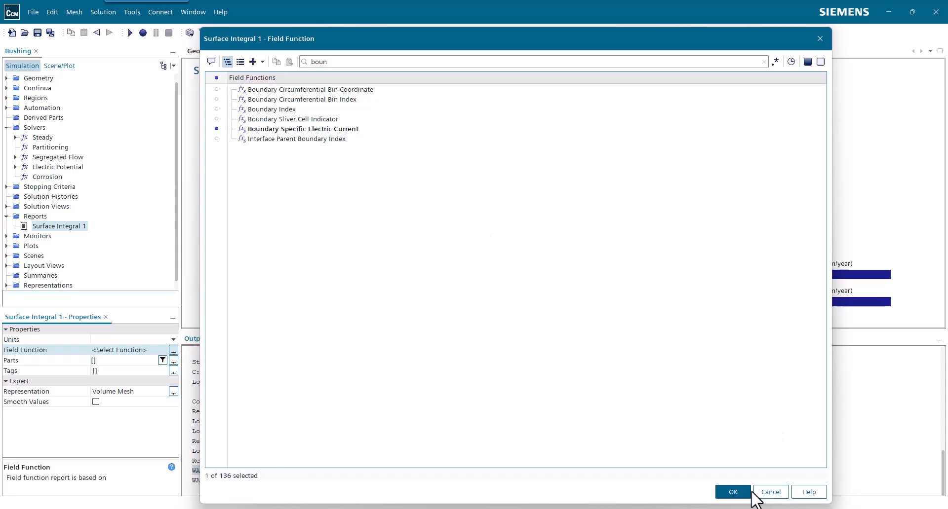
click(733, 492)
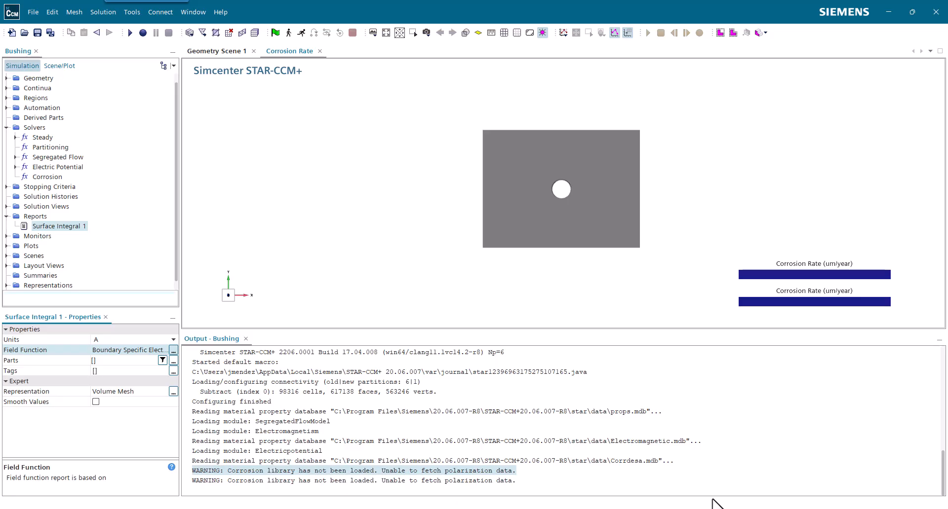
Assign the Block.Block Surface, Bushing_Material-02.Default and Material-01.Default boundaries as the Surface Integral report's parts
click(121, 361)
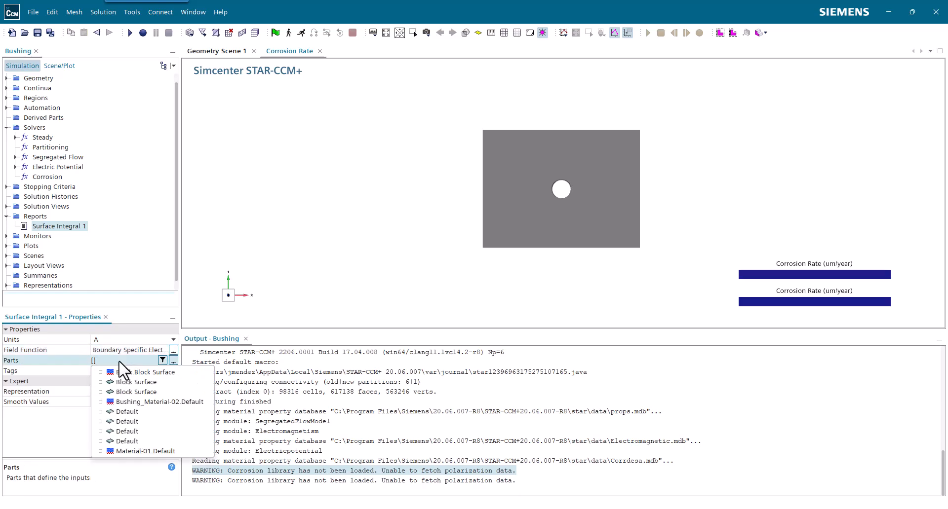
click(132, 372)
click(148, 401)
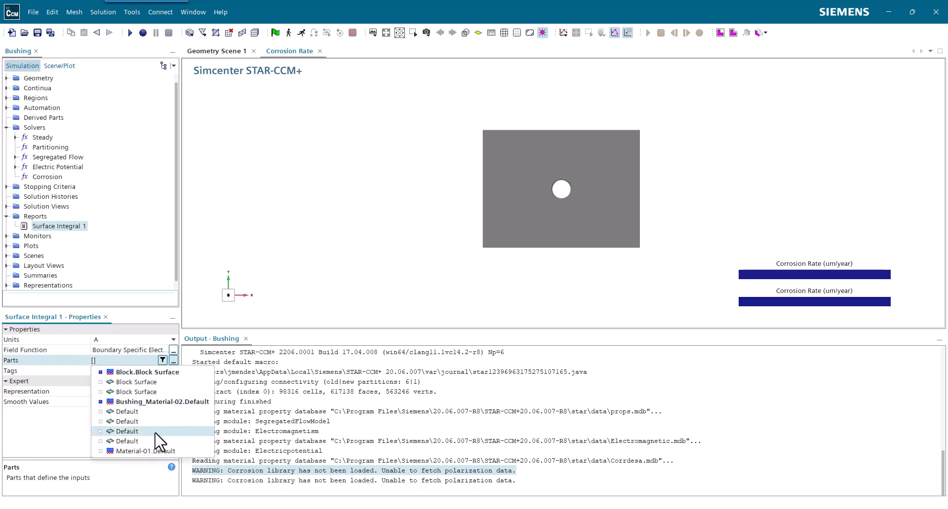
click(157, 450)
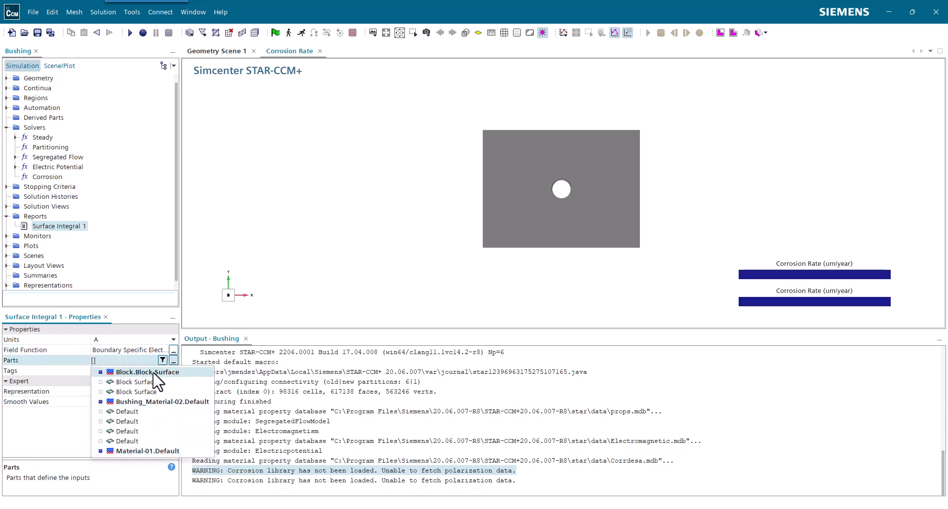
click(276, 390)
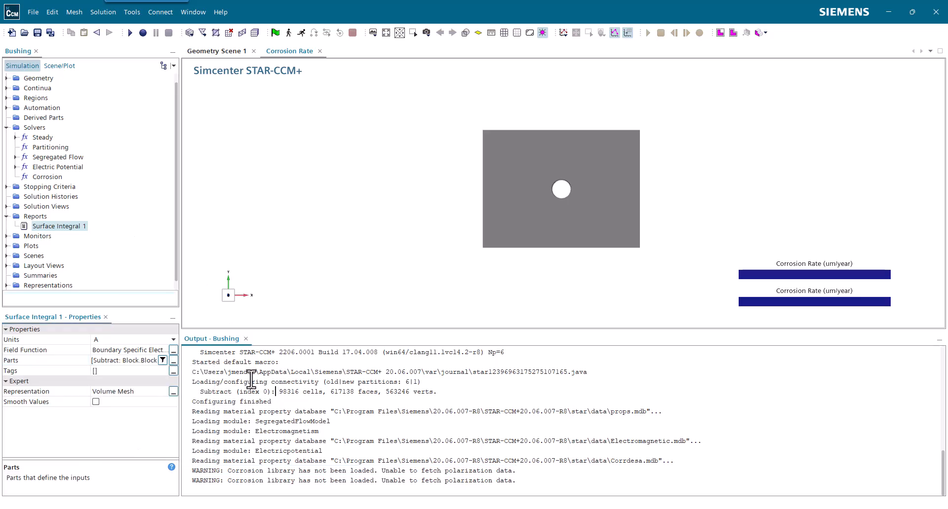
Rename the surface integral report to Surface Integral BSEC
click(82, 228)
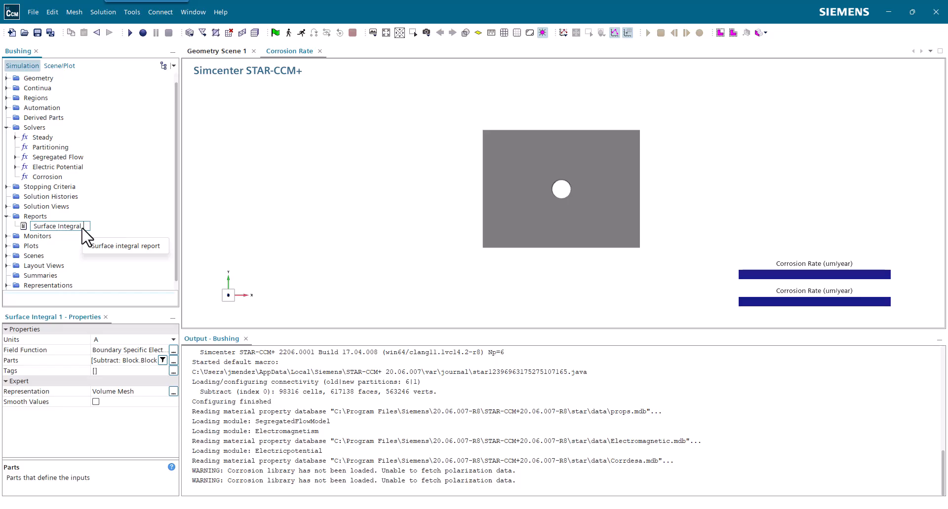
text(BSEC)
key(Return)
Create a monitor and plot from the Surface Integral BSEC report, and run the simulation
right_click(84, 233)
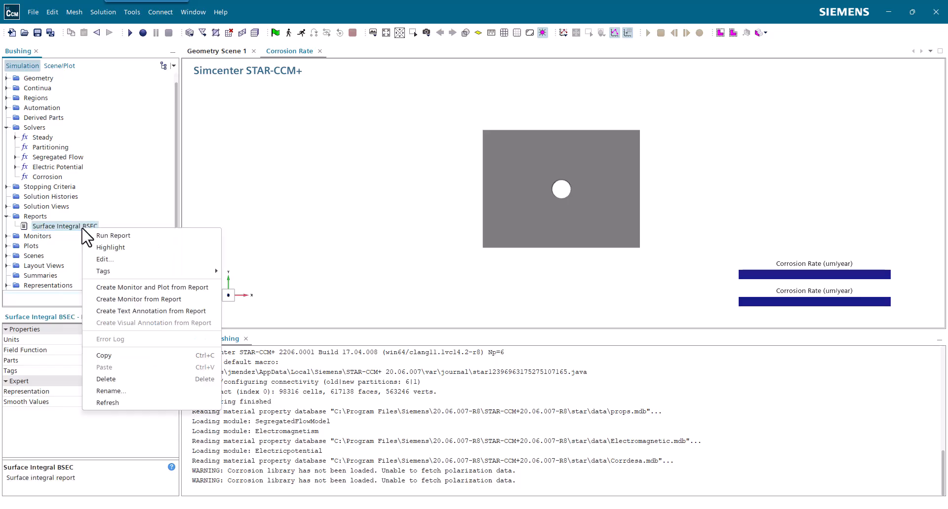
click(144, 288)
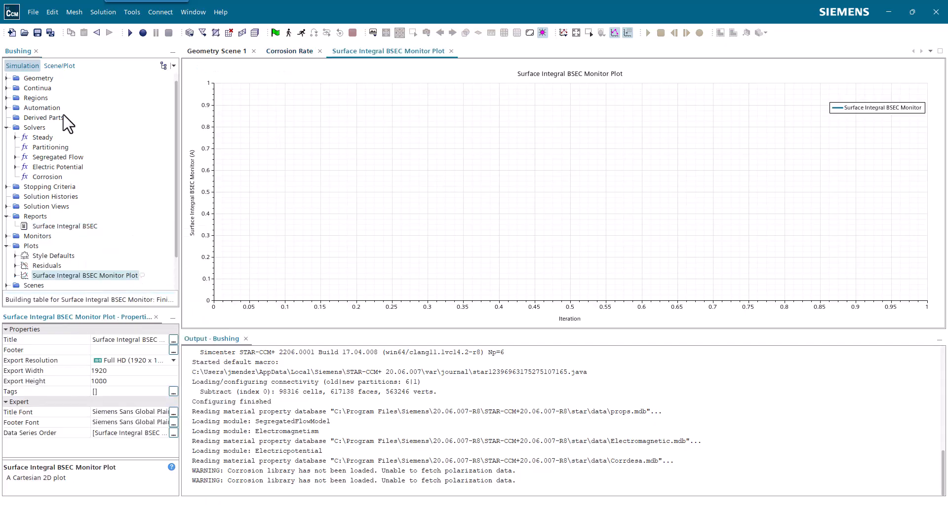
click(302, 33)
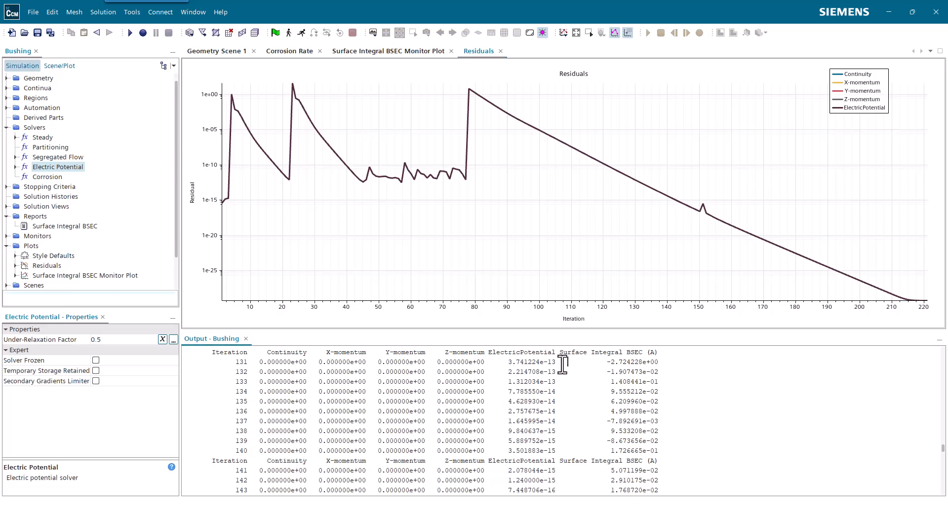
Compare the ElectricPotential residual with the Surface Integral BSEC value at iteration 131 in the output
drag(560, 363, 510, 367)
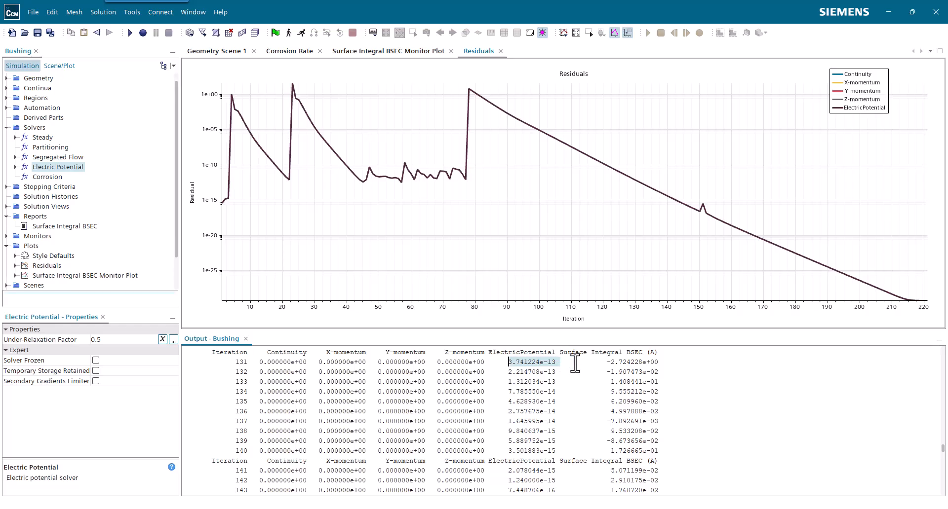
drag(662, 361, 611, 365)
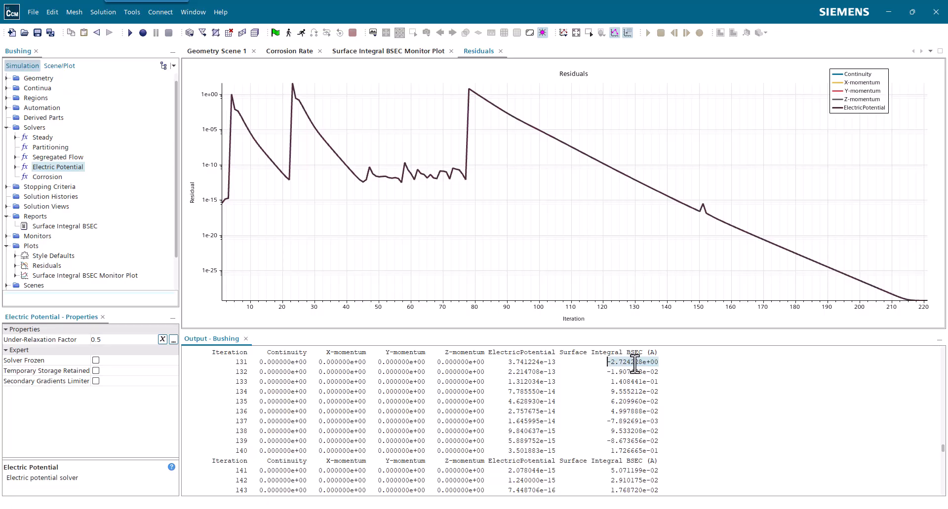
click(665, 366)
drag(555, 363, 507, 364)
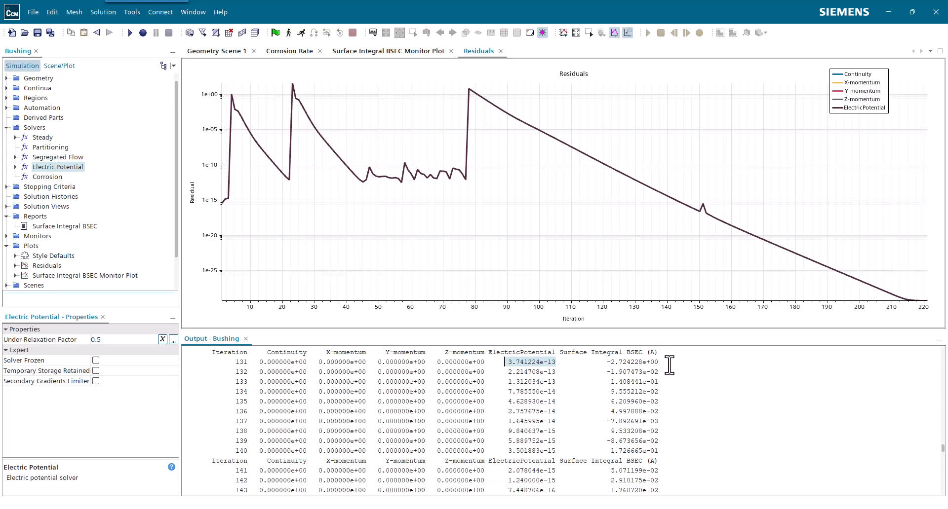
drag(663, 363, 606, 363)
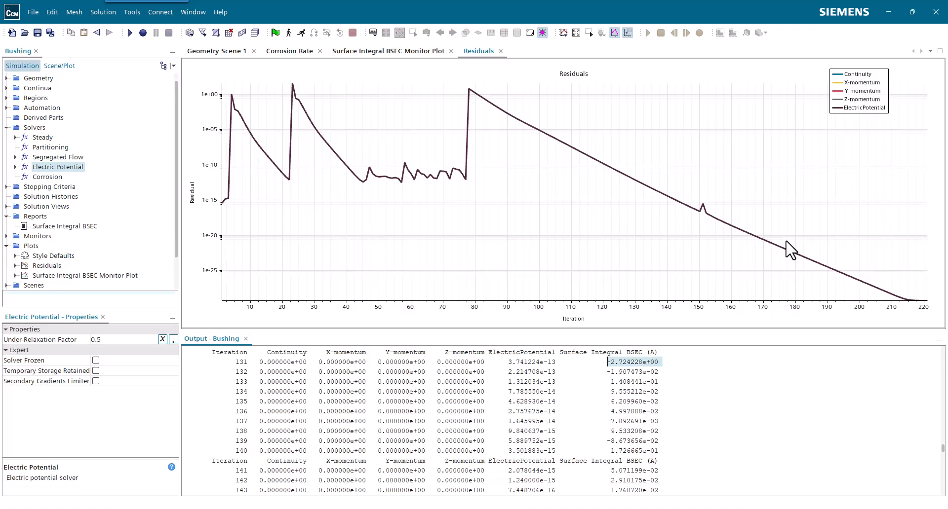
Examine the Surface Integral BSEC value at the final iteration and its convergence alongside the ElectricPotential residual over earlier iterations
scroll(676, 422, down, 5)
scroll(679, 424, down, 20)
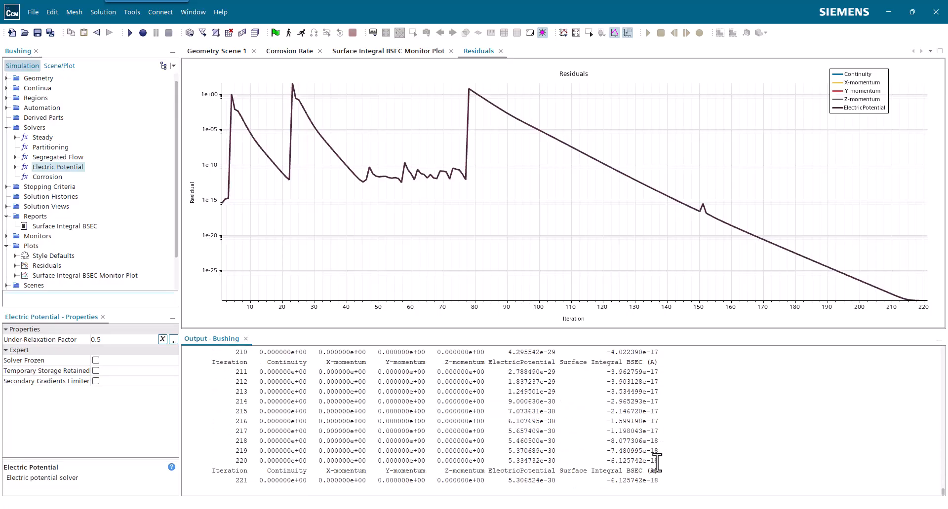
drag(661, 483, 591, 479)
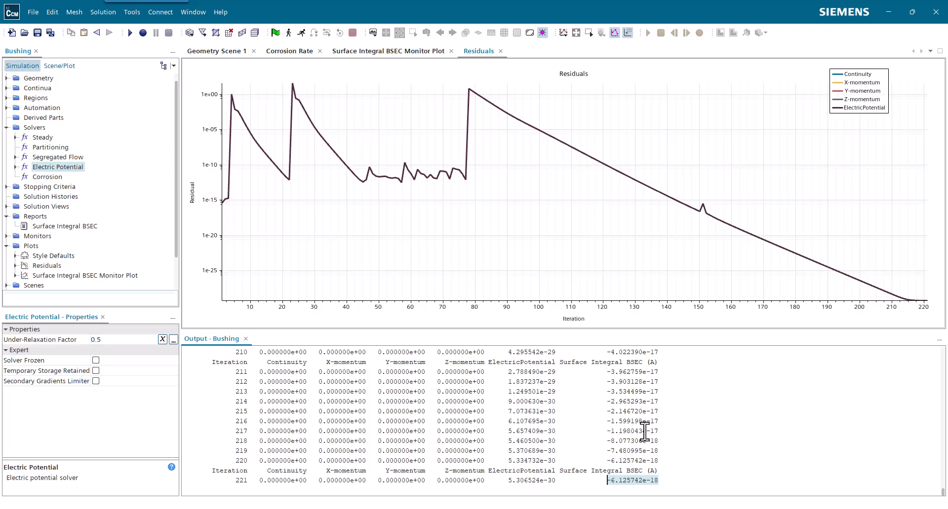
scroll(647, 435, up, 6)
scroll(650, 436, down, 6)
scroll(557, 395, up, 15)
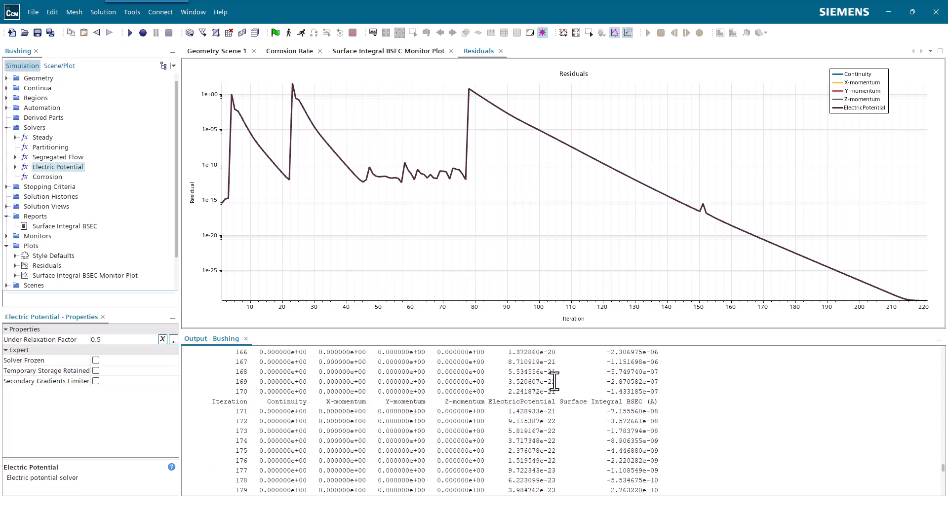
scroll(554, 380, up, 6)
drag(553, 365, 490, 367)
scroll(651, 390, down, 6)
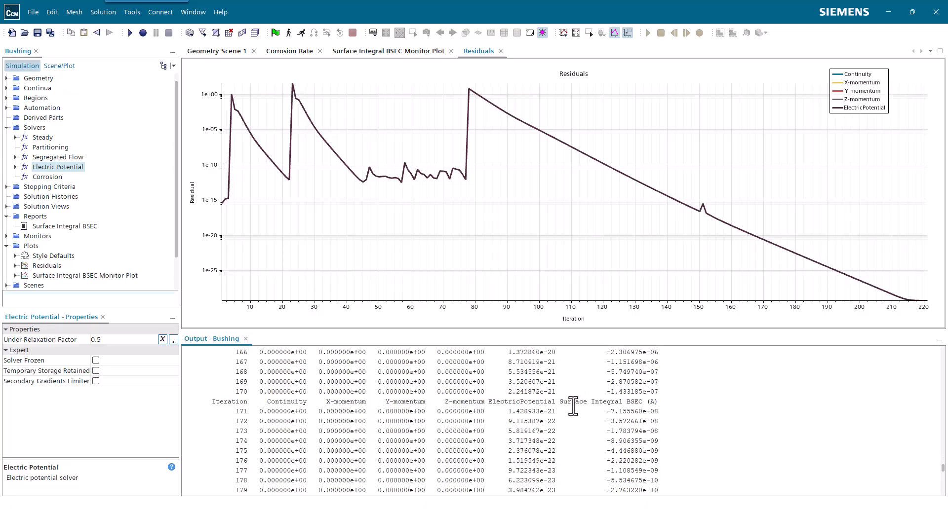
drag(563, 402, 688, 404)
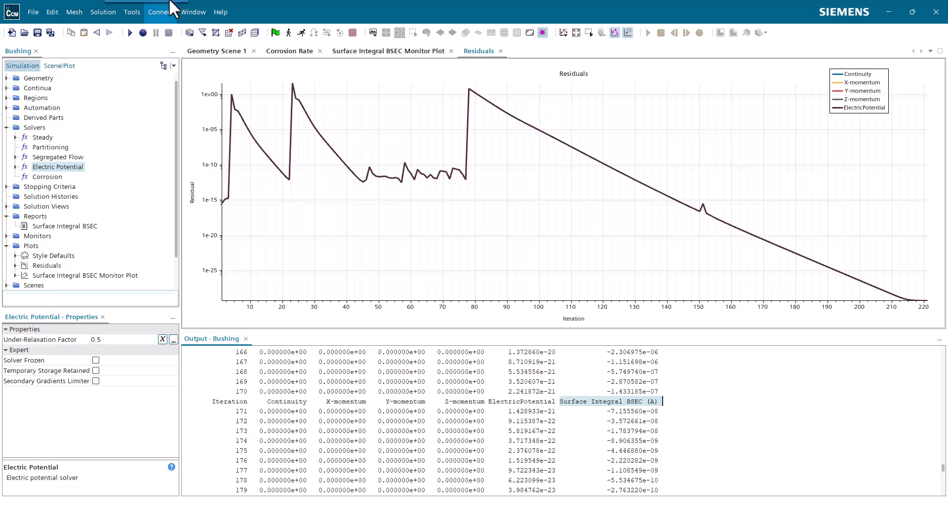
View the Corrosion Rate scene in 3D and highlight the Material-01.Default boundary of the Subtract region
click(289, 51)
drag(533, 238, 790, 232)
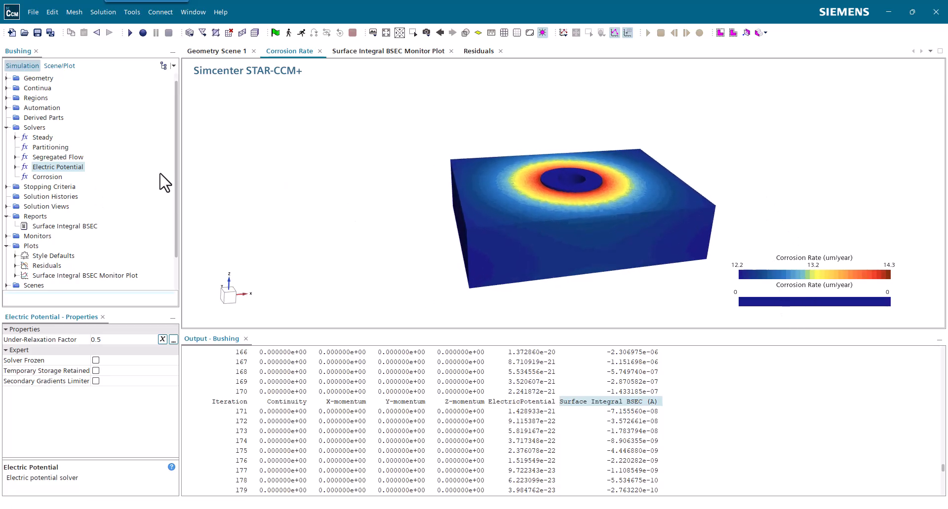
scroll(20, 153, up, 1)
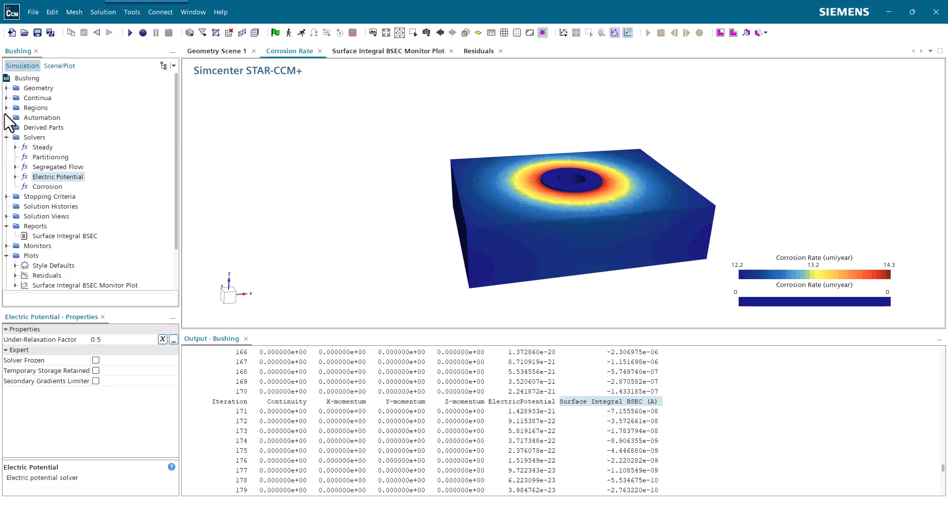
click(7, 107)
click(15, 118)
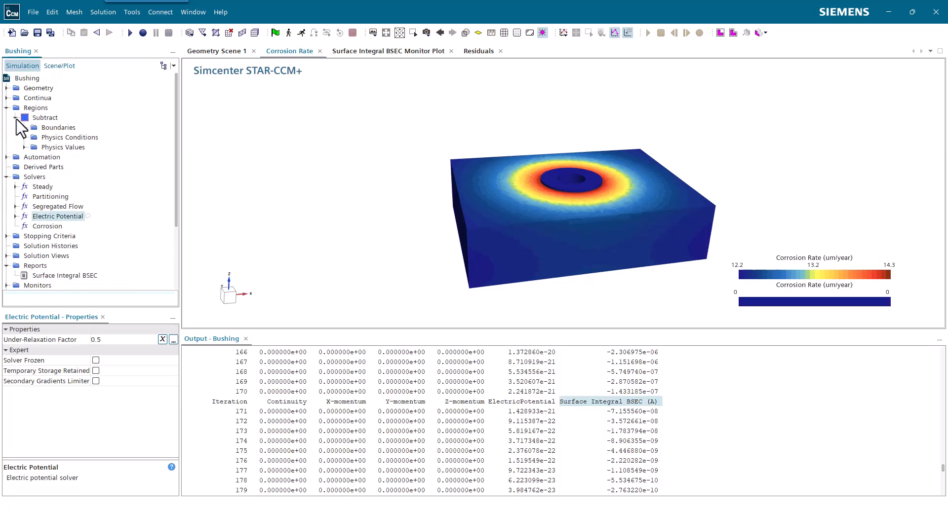
click(24, 127)
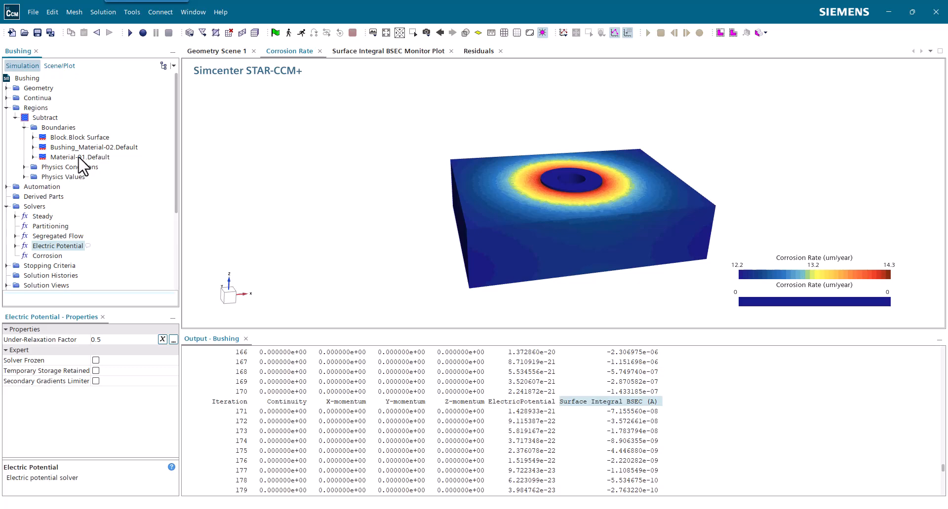
click(78, 158)
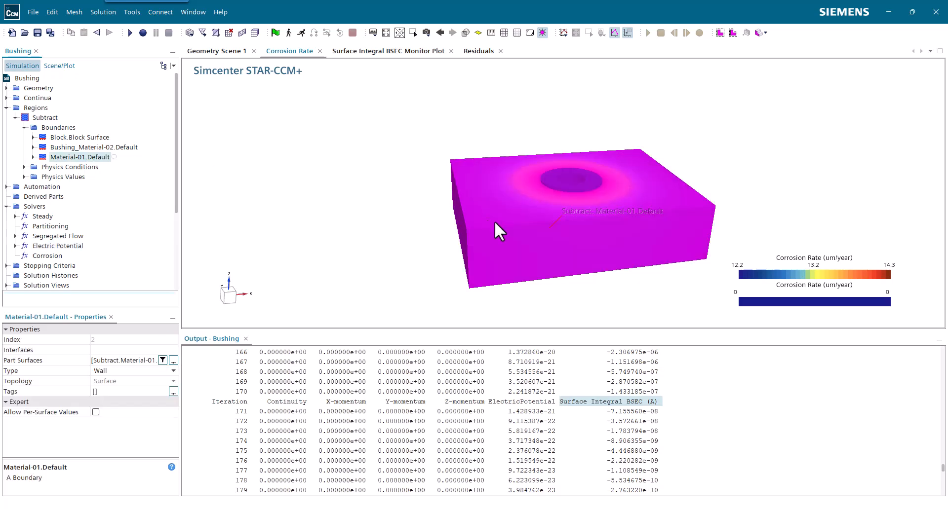
click(845, 228)
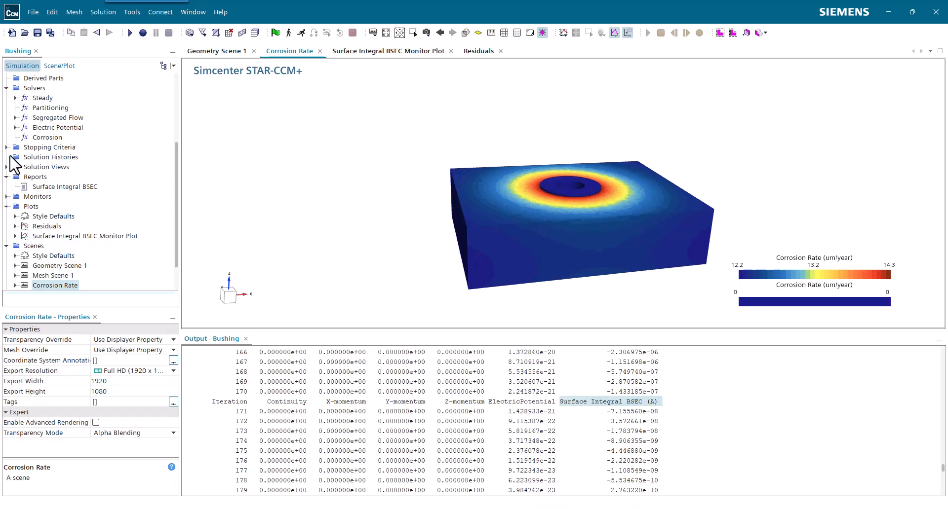
Check the surface material assigned in the physics values of the Material-01.Default boundary
drag(387, 188, 368, 196)
scroll(39, 170, up, 4)
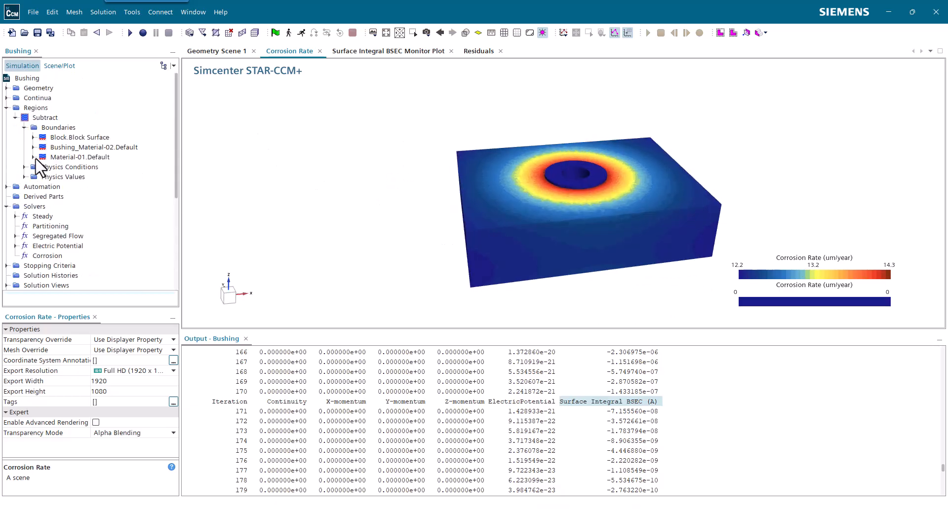
click(33, 157)
click(42, 177)
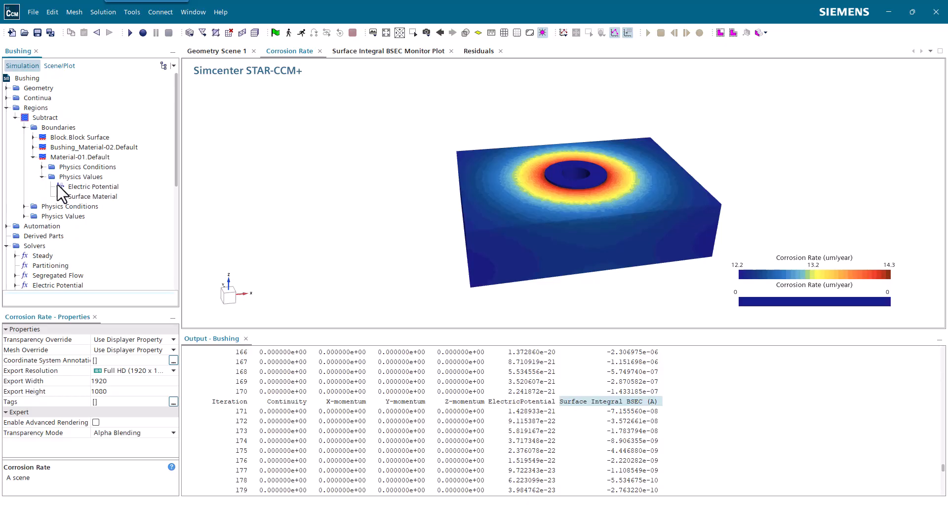
click(93, 196)
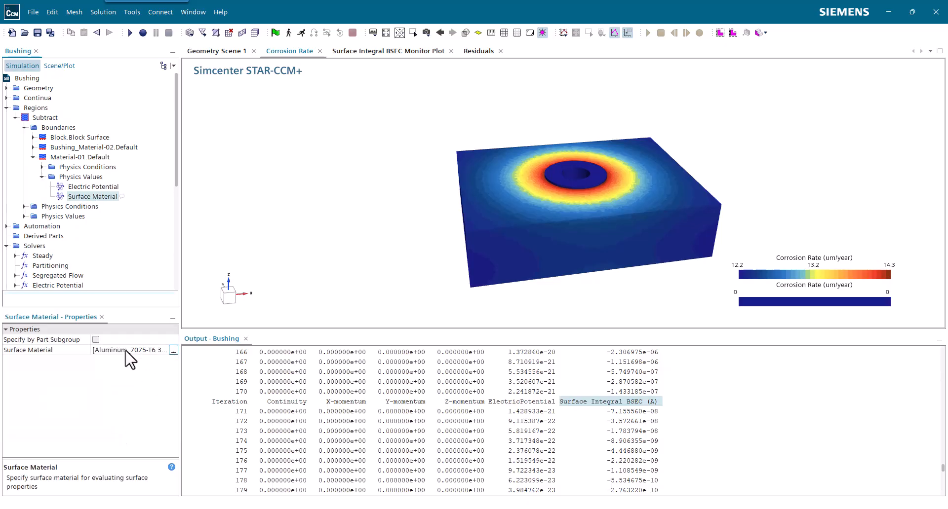